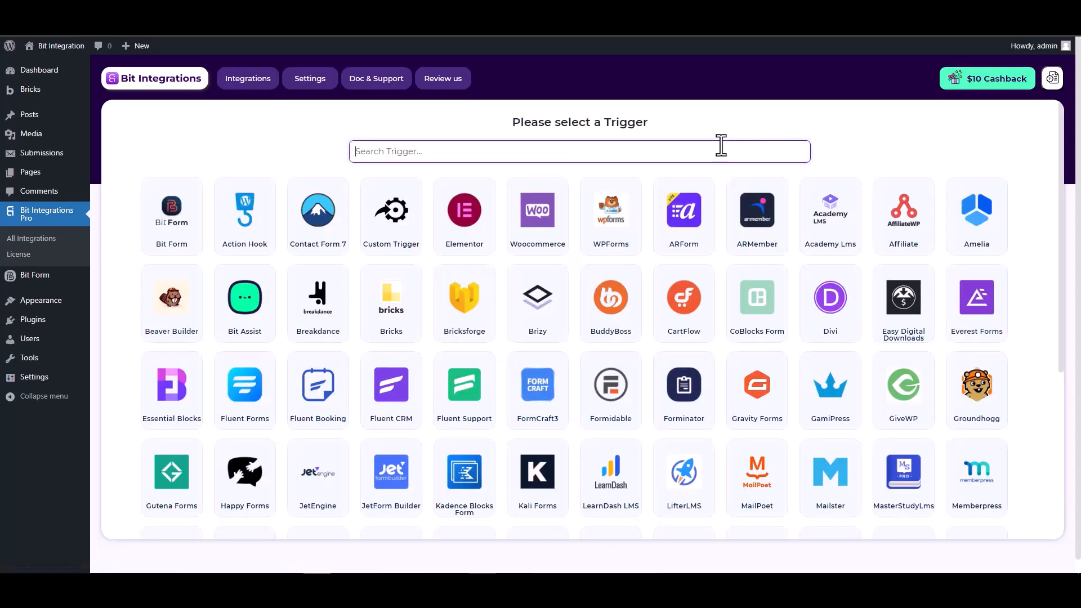
- Choose Bricksforge as the integration trigger and start fetching its form data
text(brick)
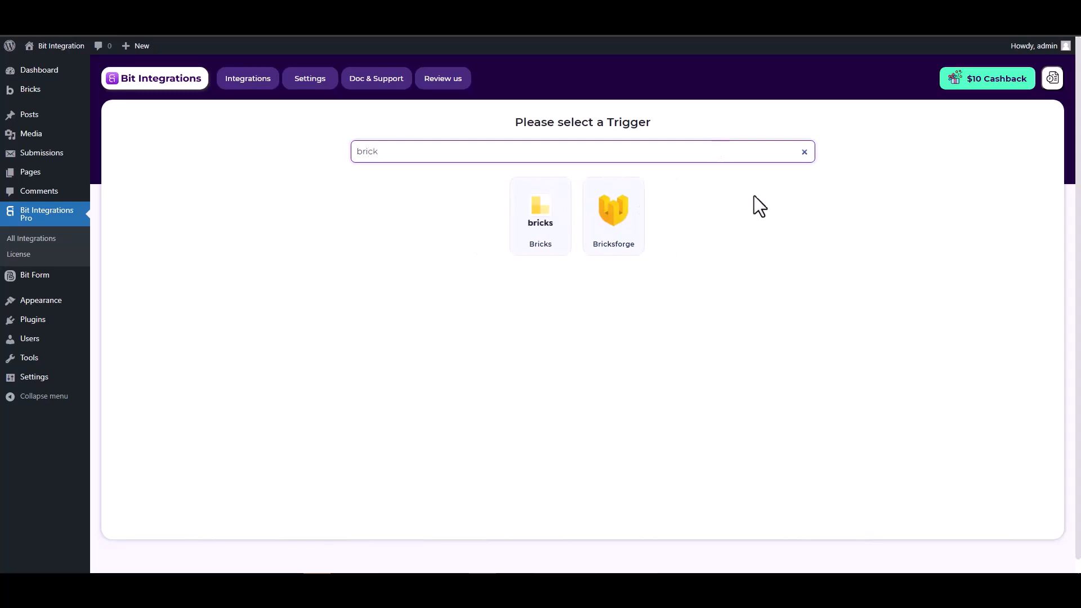
click(611, 222)
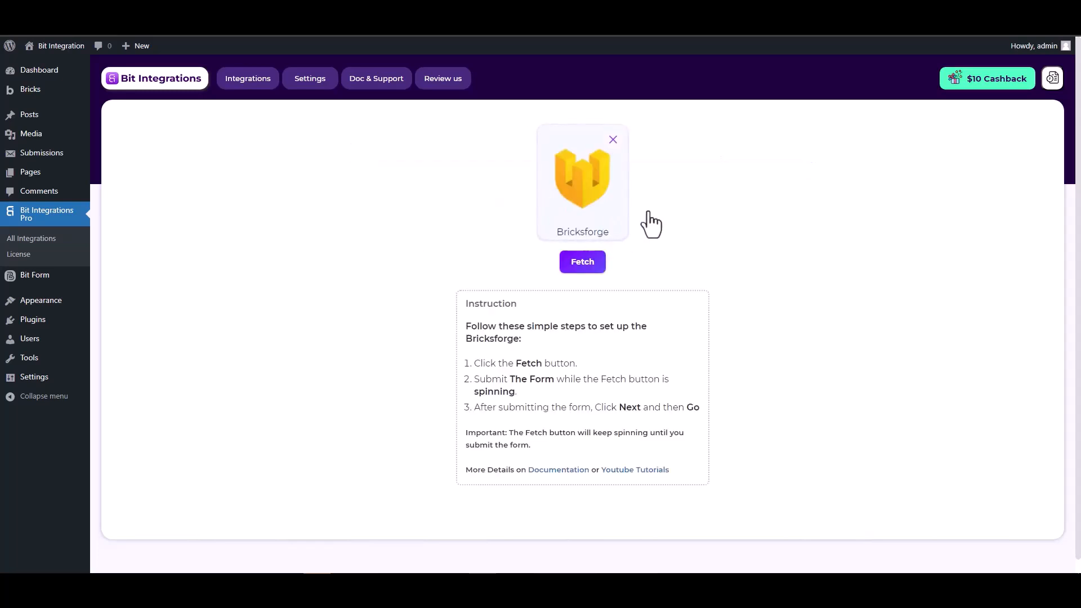
click(581, 270)
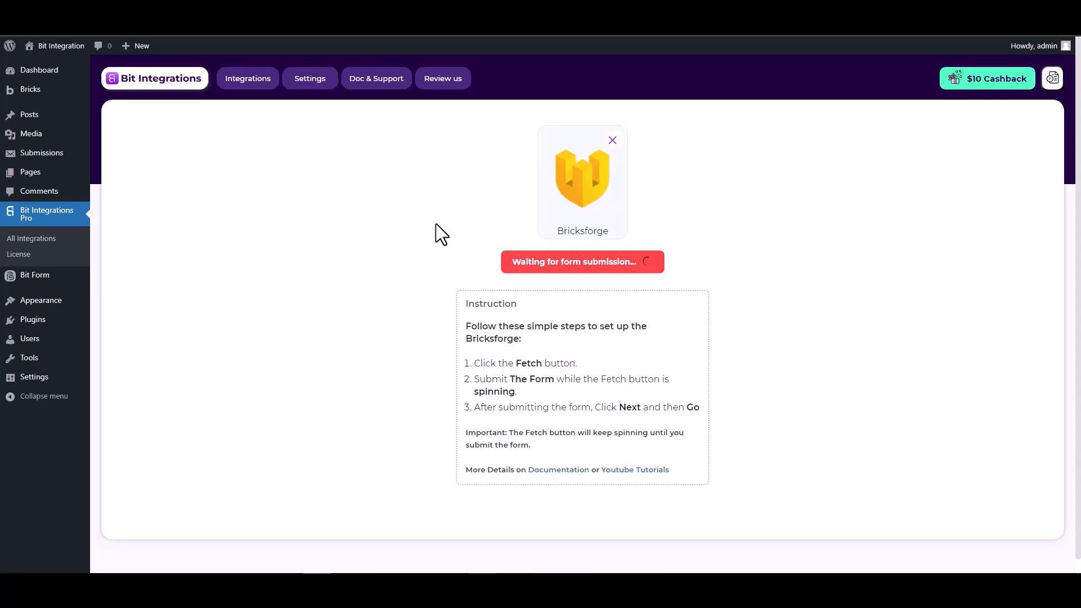
- On the Bricks form page, enter "test" as the name, fill in an e-mail and a phone number, and submit the form
key(ctrl+Tab)
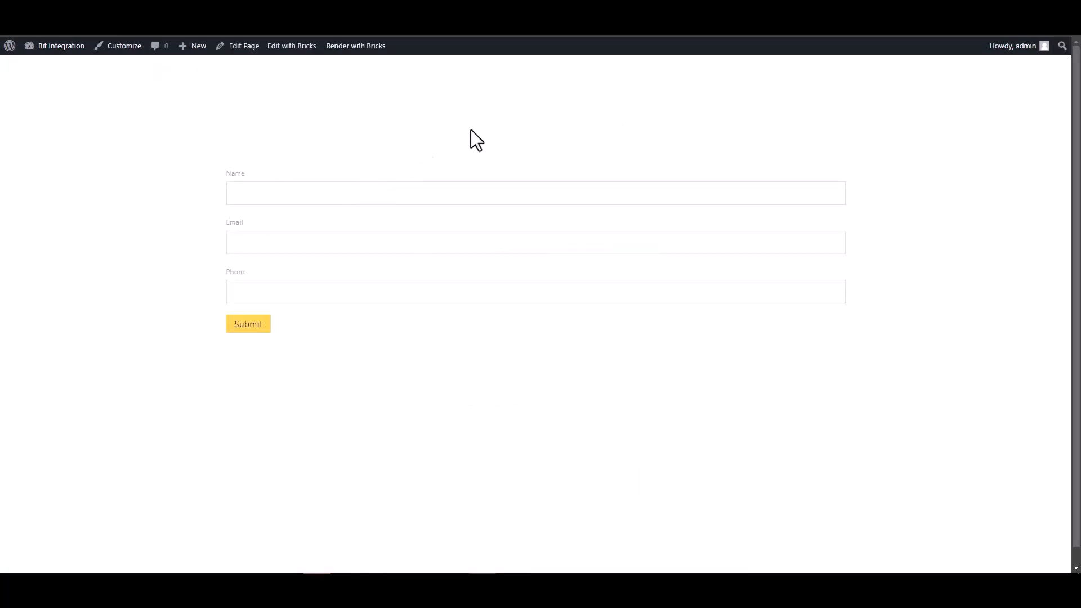
click(753, 193)
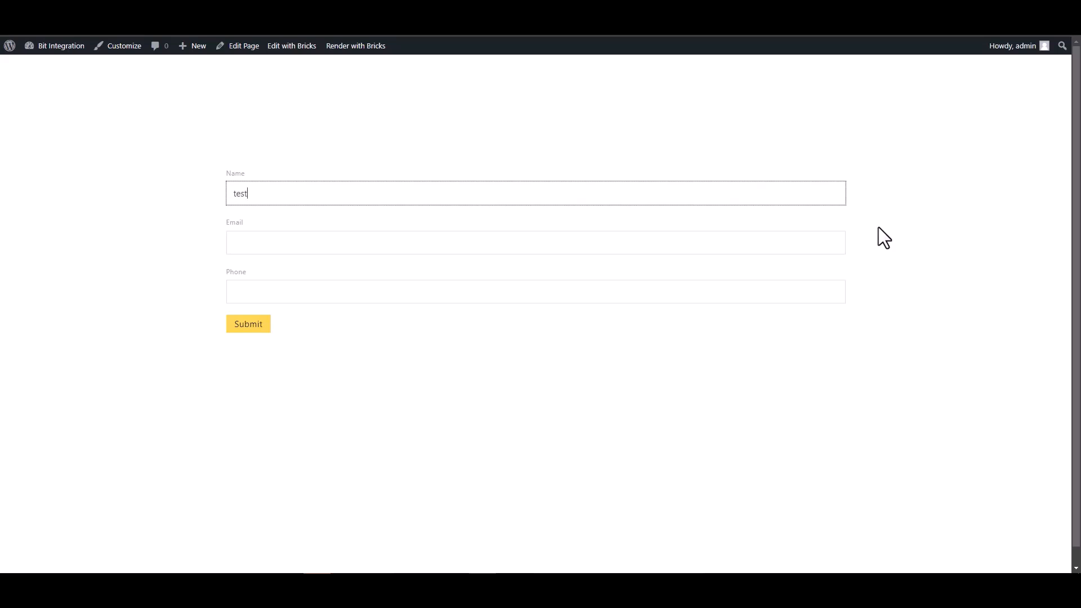
click(820, 239)
text(test@gmail.com)
click(755, 291)
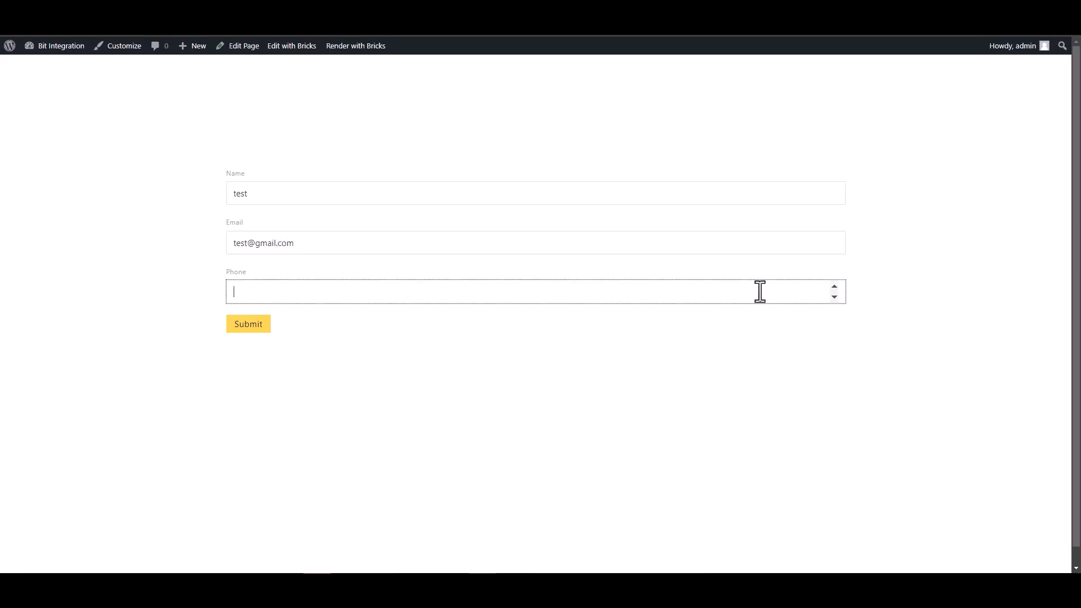
text(123456)
click(252, 326)
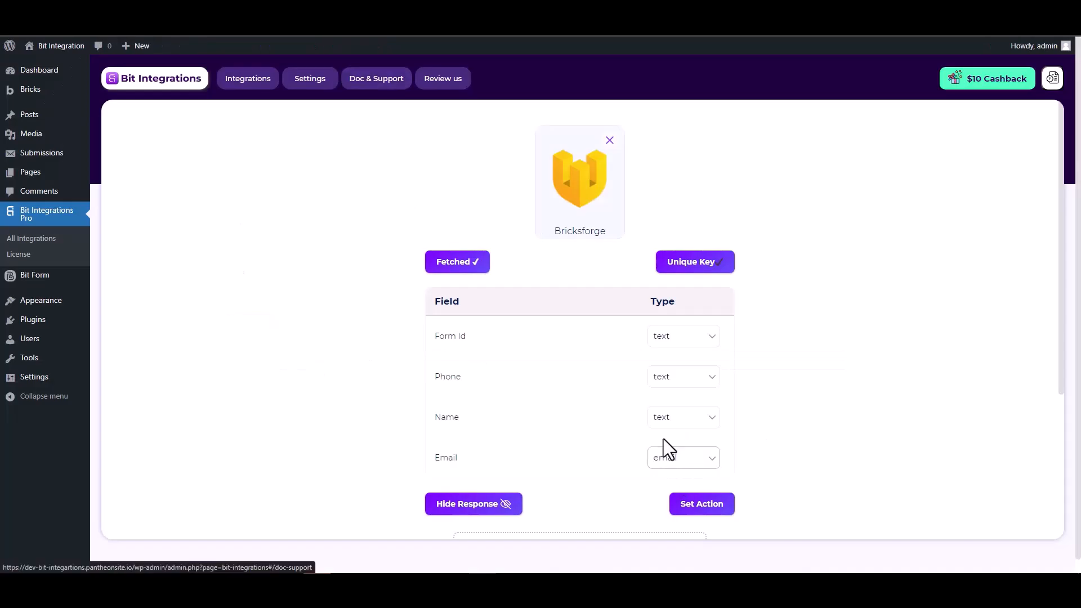
- Review the fetched trigger fields, proceed to setting the action, and choose Mailup as the action
scroll(664, 438, down, 2)
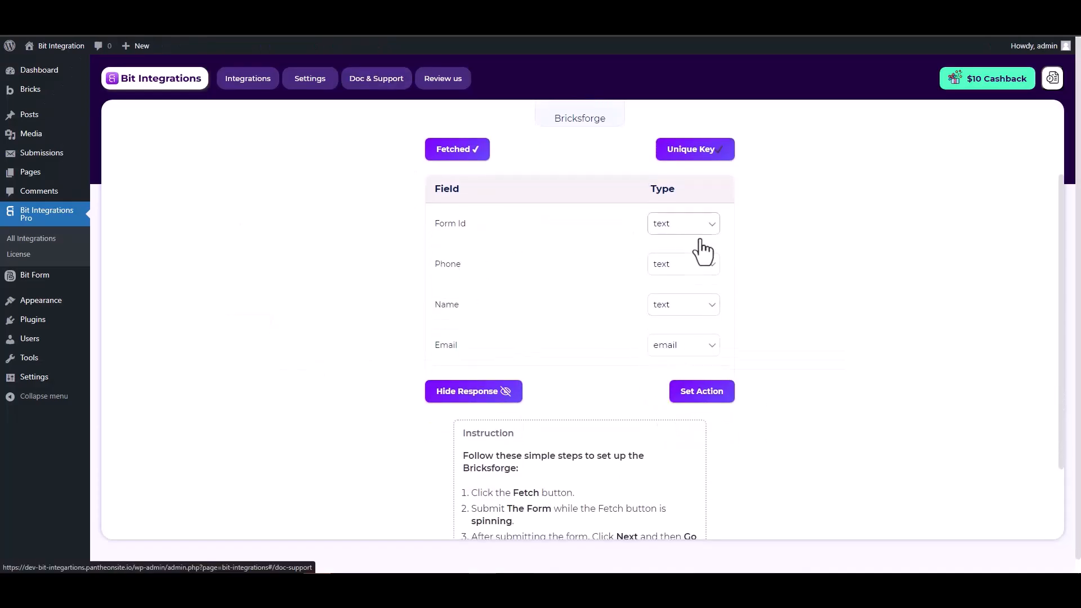
scroll(777, 284, up, 2)
scroll(773, 275, down, 1)
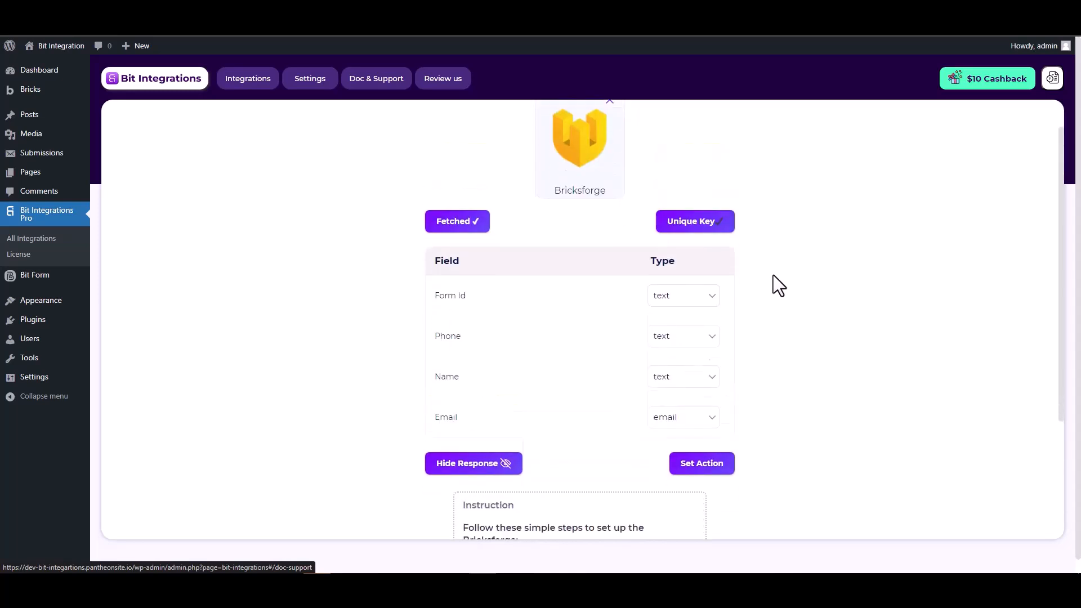
click(706, 450)
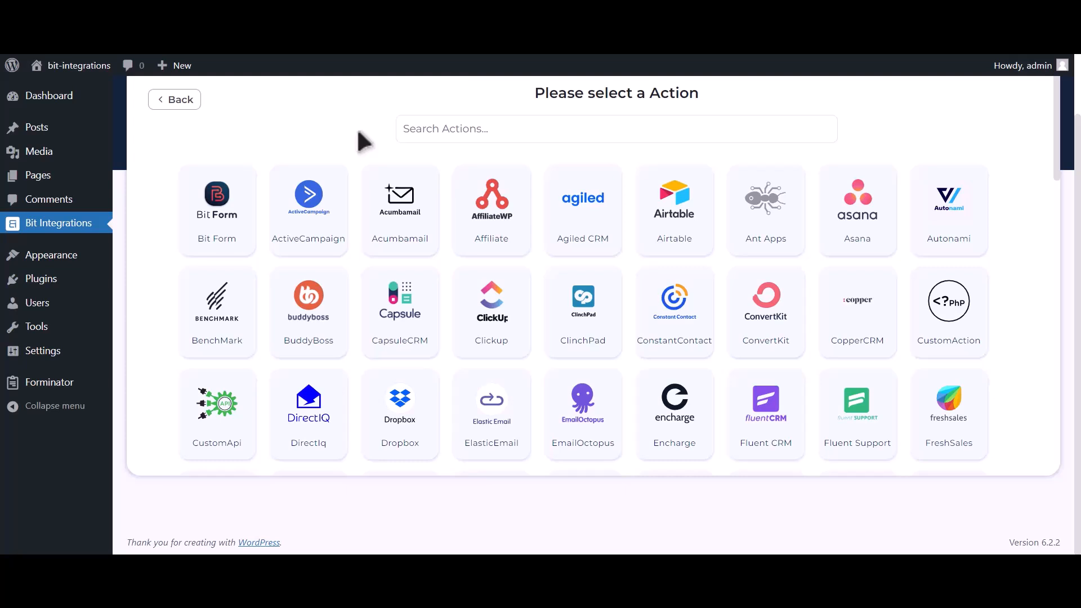
click(434, 128)
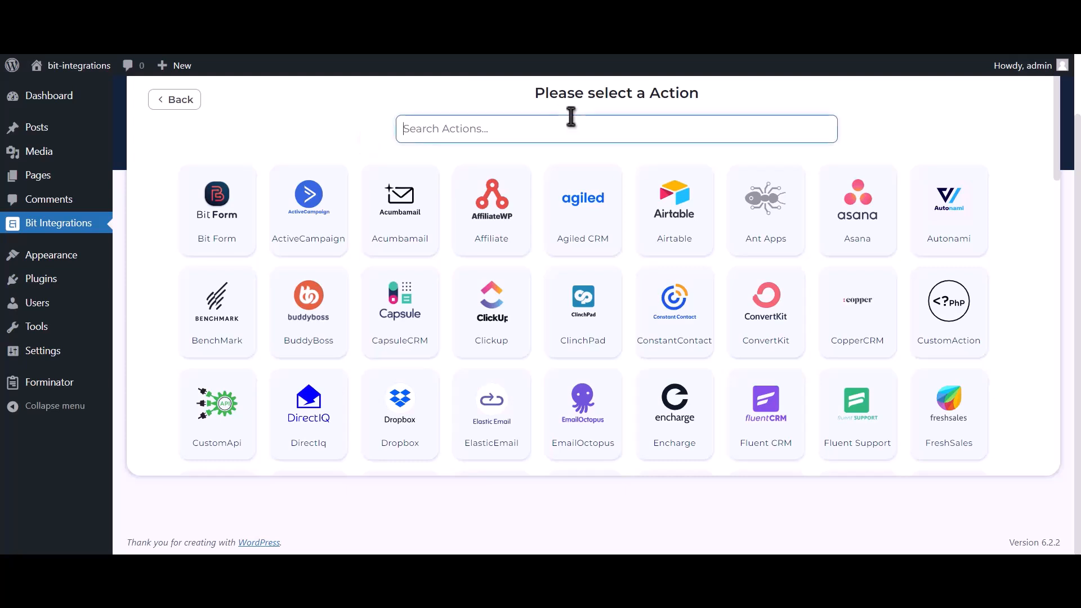
text(Mailup)
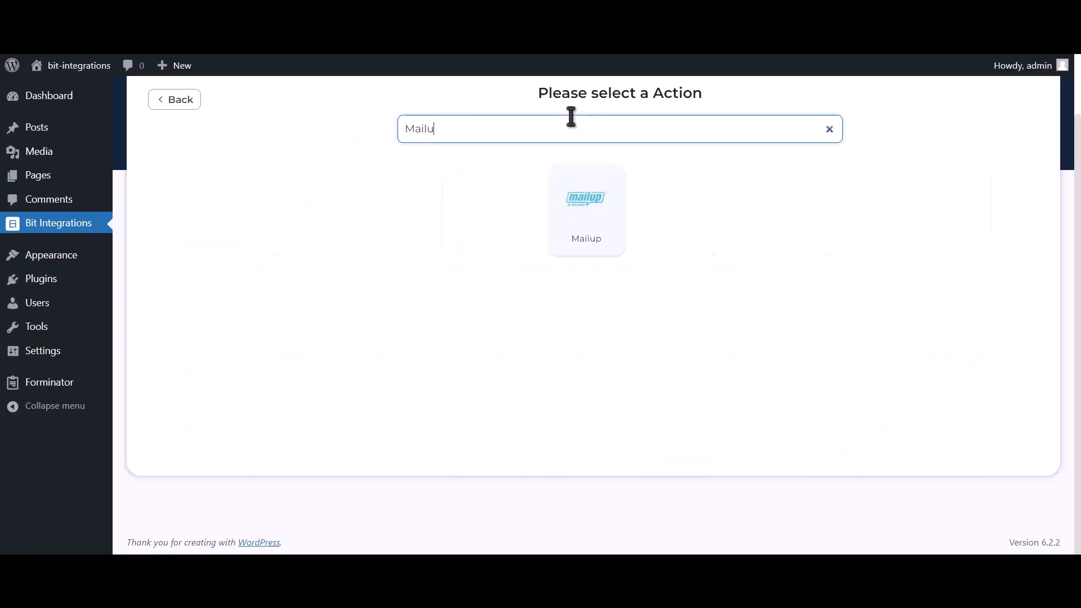
click(571, 225)
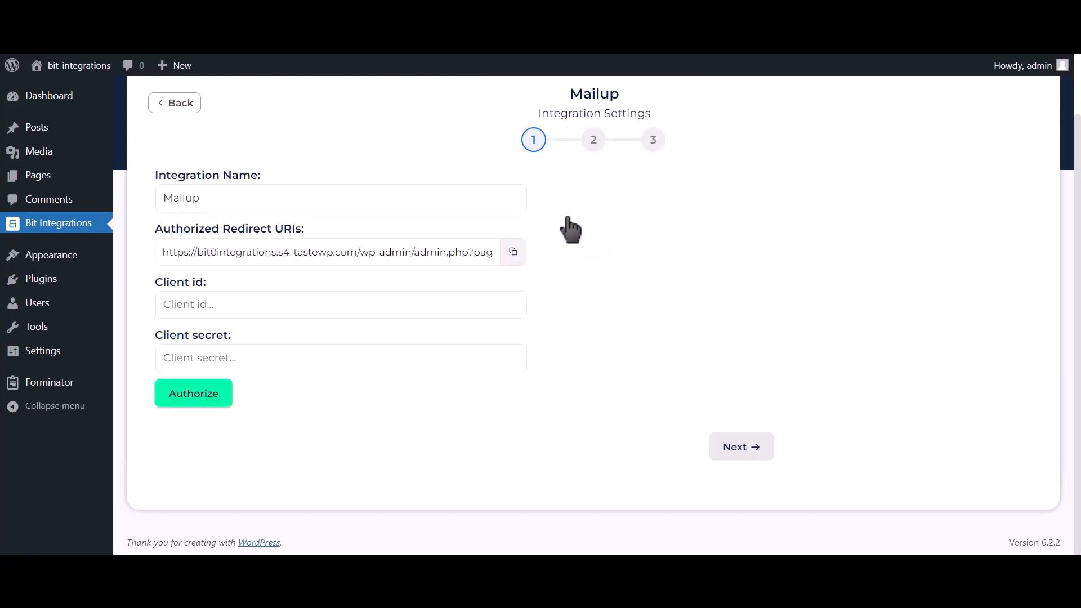
- Switch to the MailUp console and start a new API key from the Developer's corner in the advanced settings
drag(166, 281, 208, 285)
drag(156, 335, 229, 334)
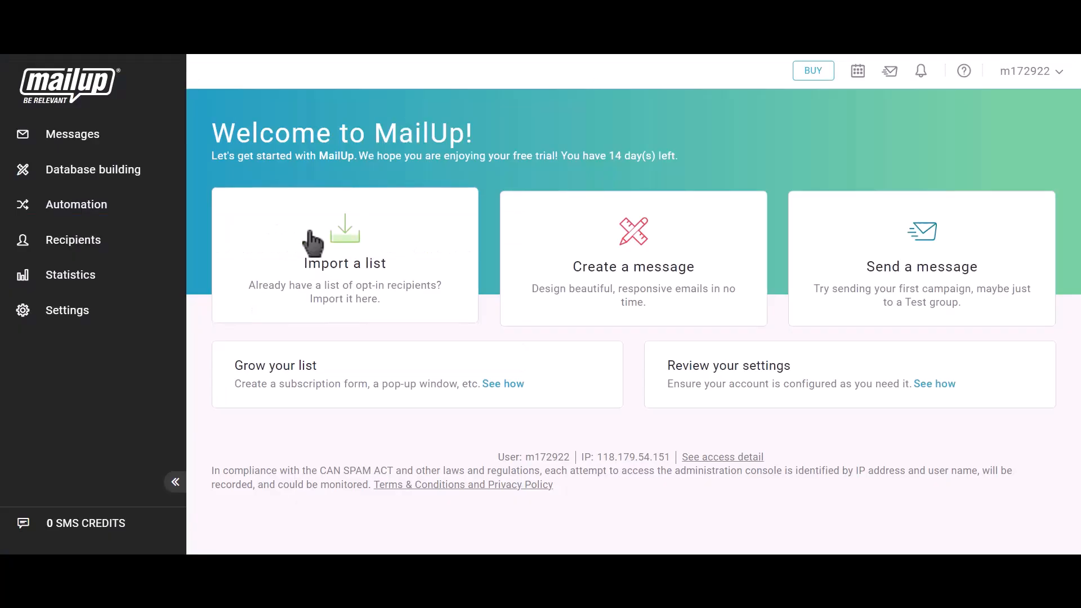
click(92, 318)
click(117, 265)
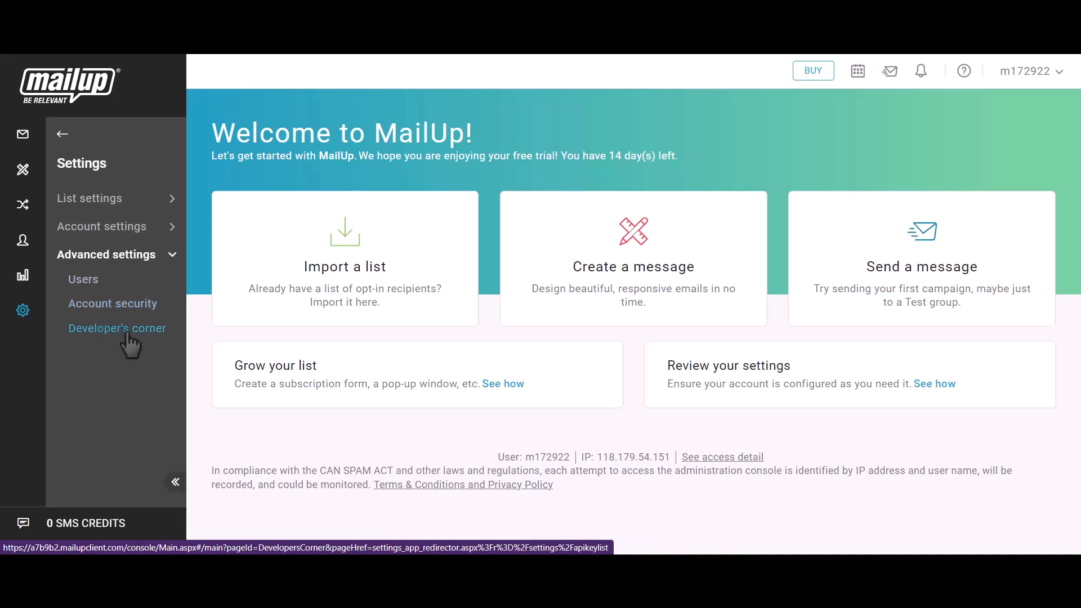
click(127, 335)
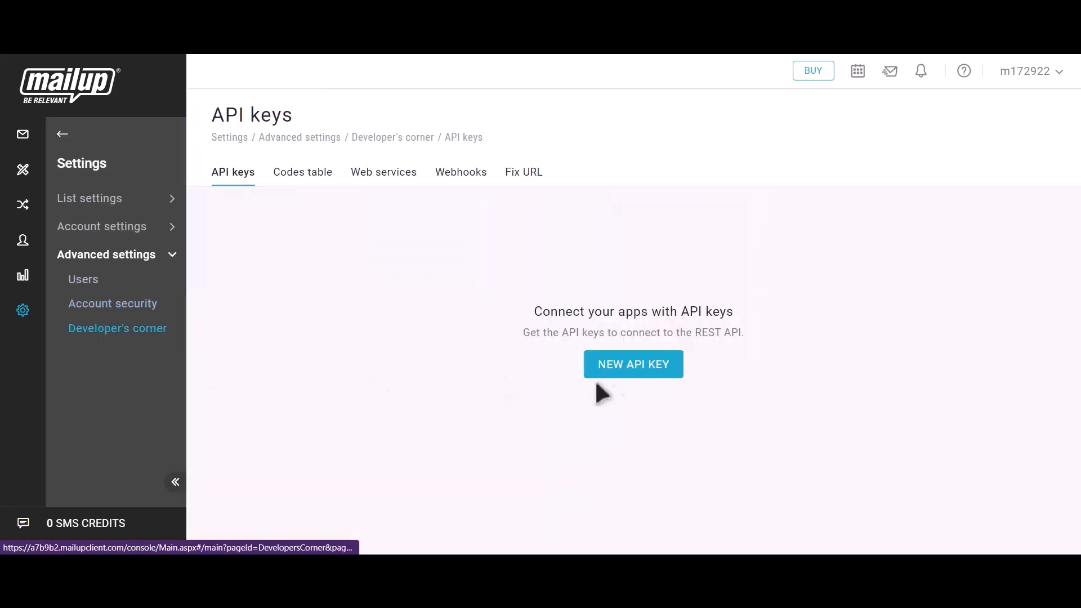
click(650, 377)
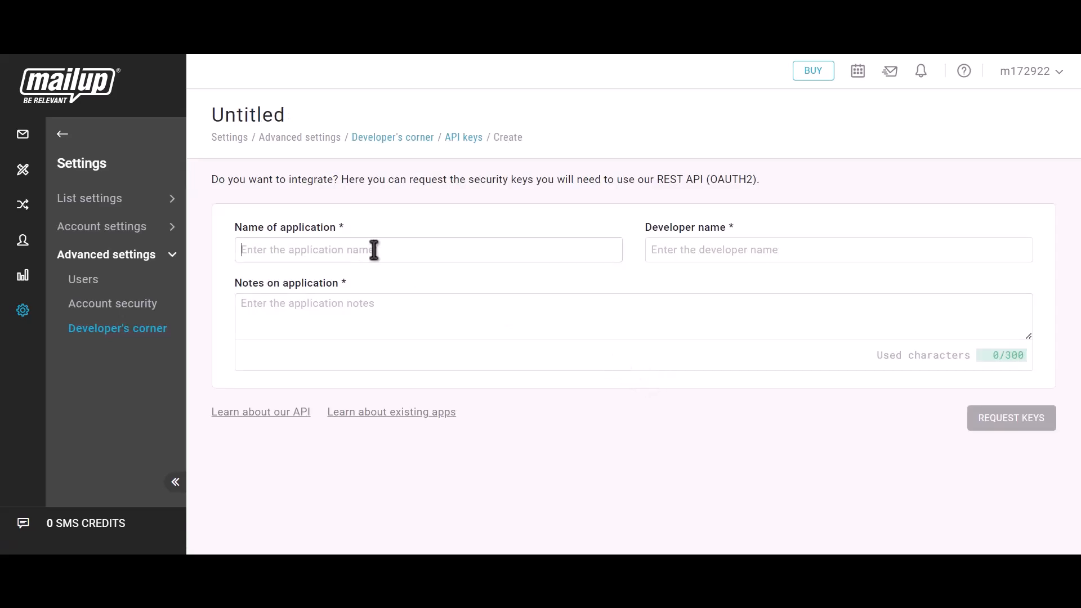
- Enter Bit Integrations as both the application name and the developer name for the new API key
text(Bit)
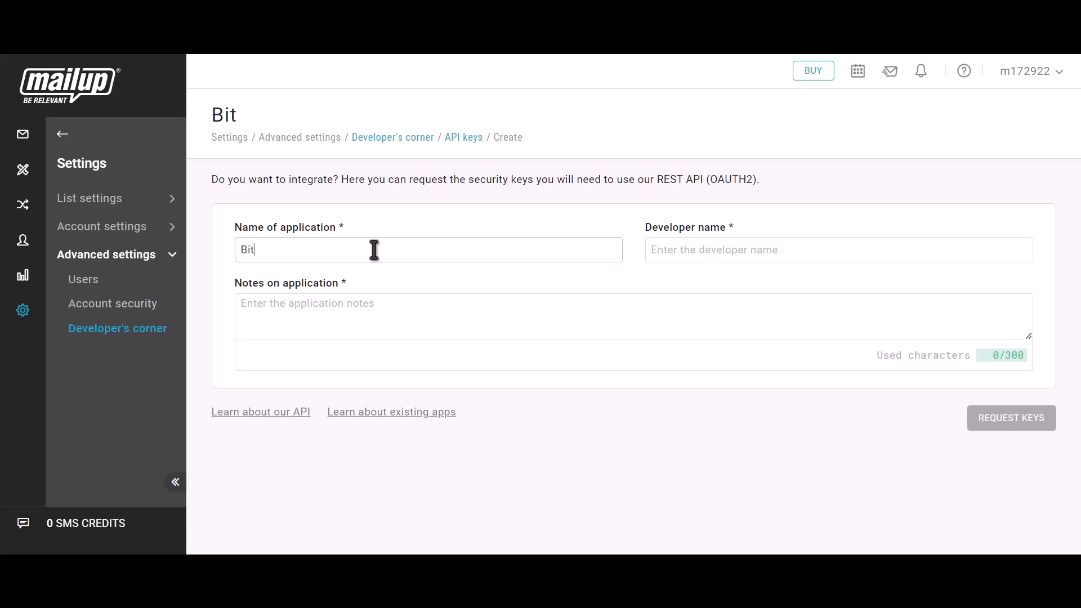
text( Integrations)
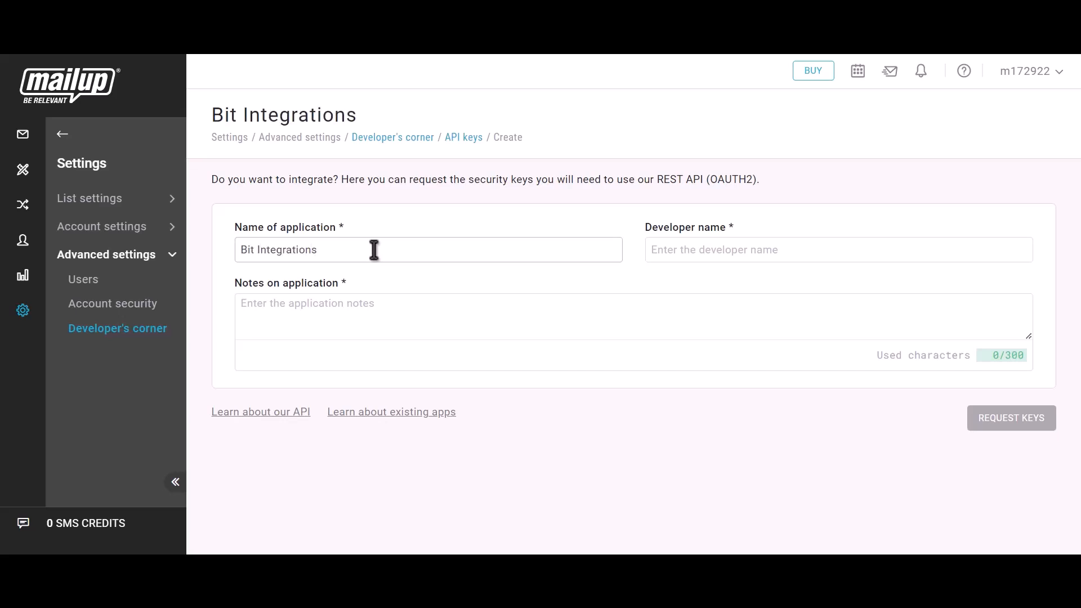
click(719, 255)
text(Bit)
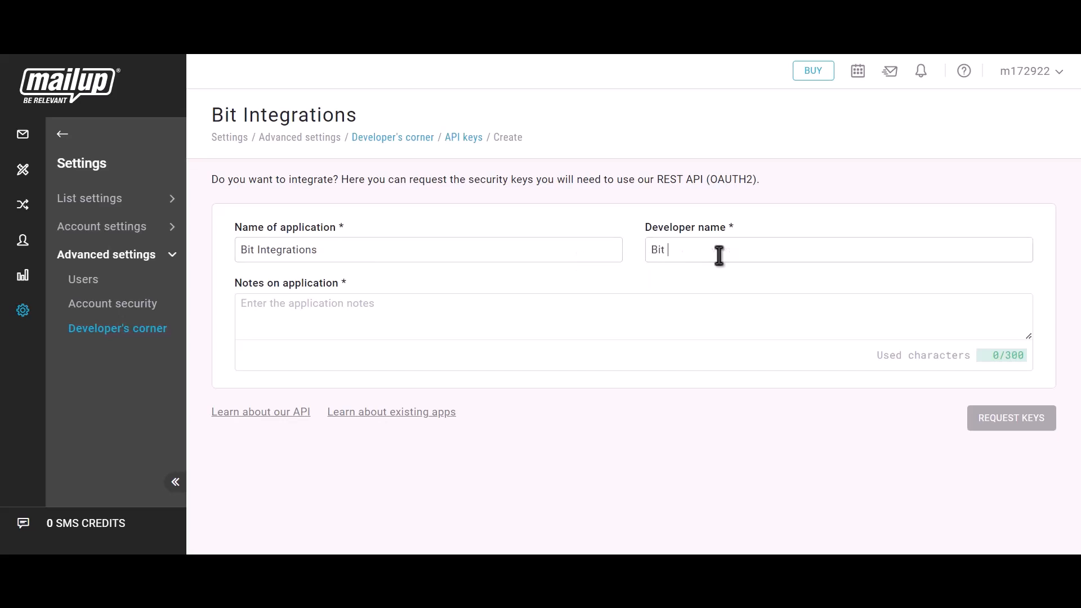
text( Integrations)
- Add "Bit integrations" as the application notes and request the keys
click(341, 322)
text(Bit)
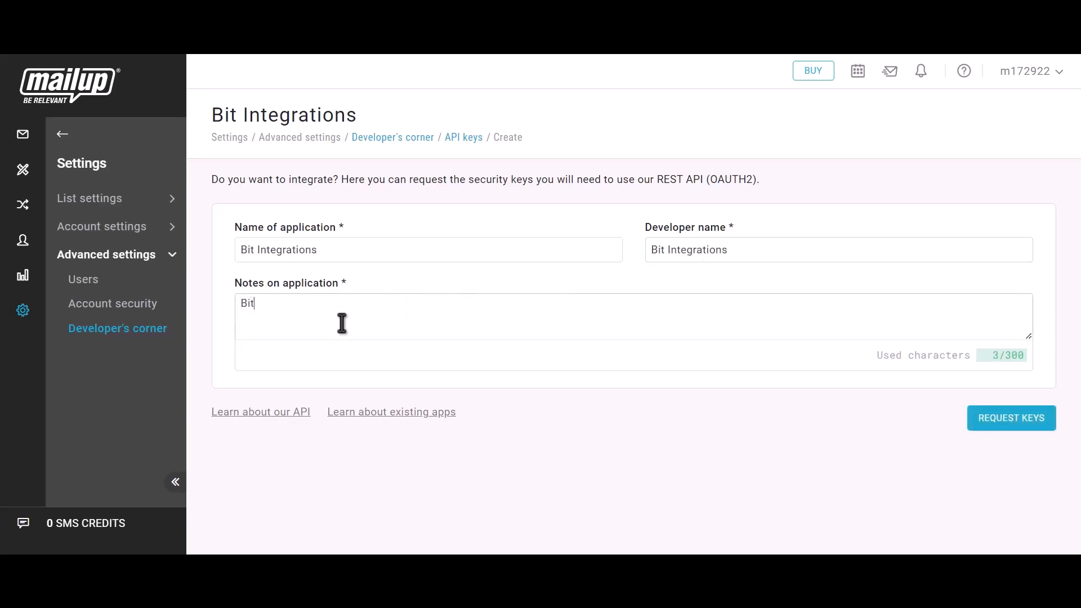
text( integrations)
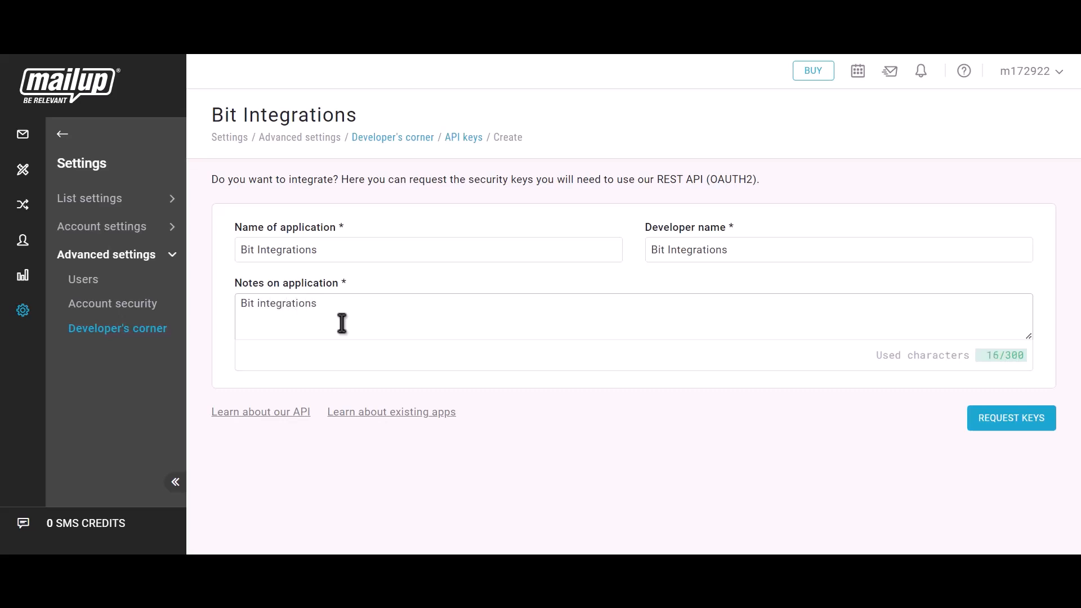
click(1026, 429)
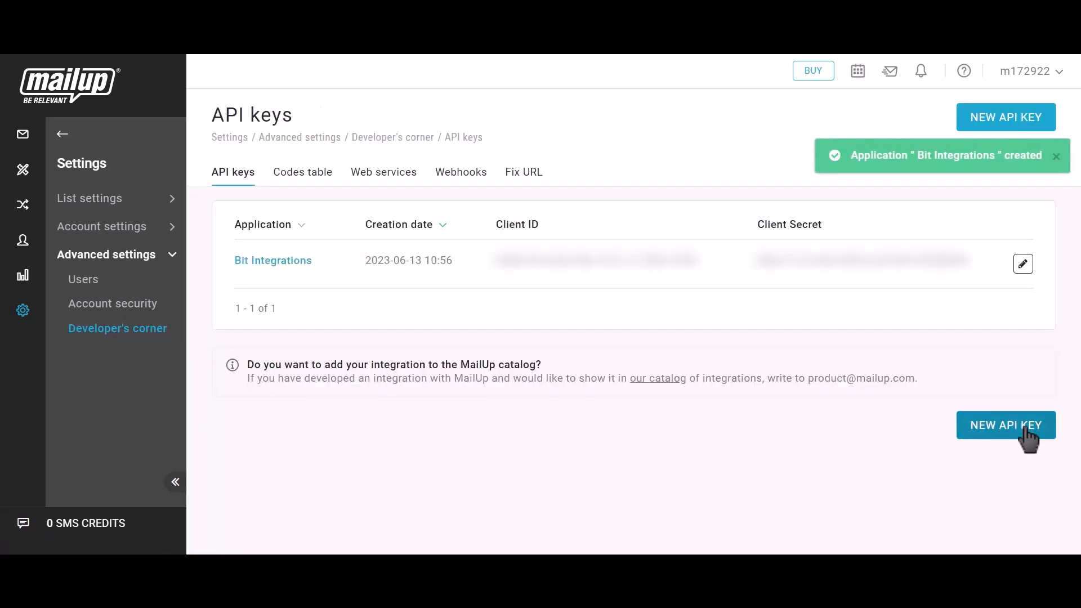
- Copy the application's client ID from MailUp and paste it as the client ID in the Bit Integrations Mailup settings
drag(495, 226, 542, 227)
click(716, 270)
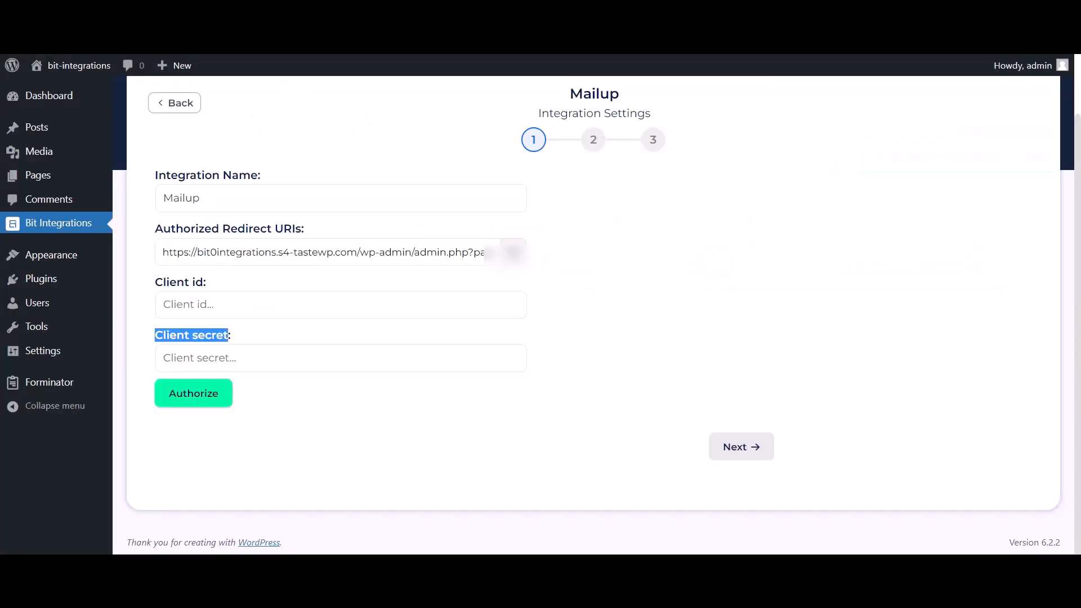
click(265, 311)
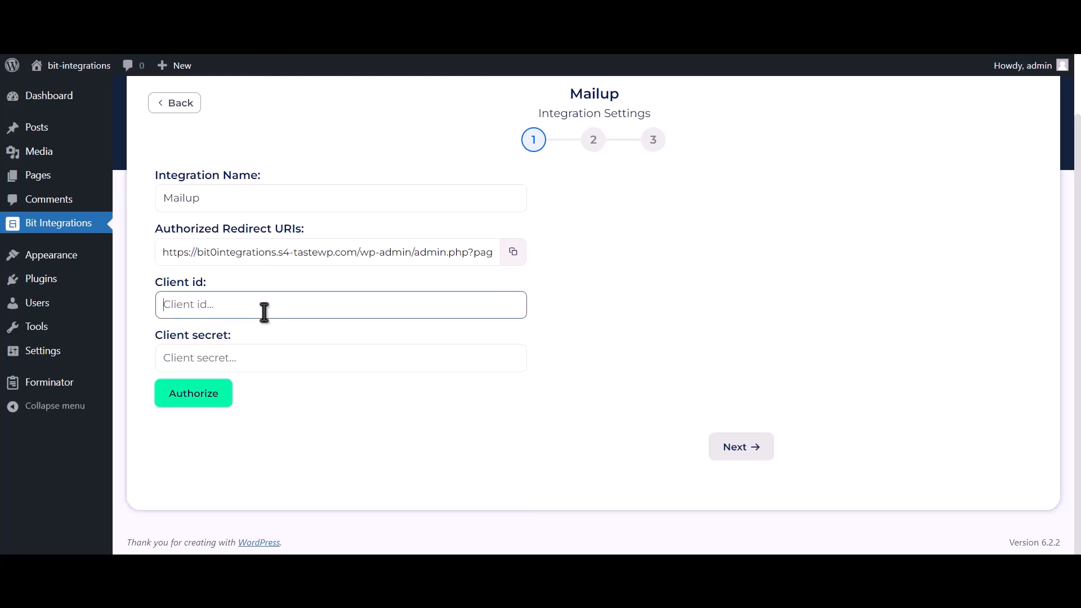
key(ctrl+v)
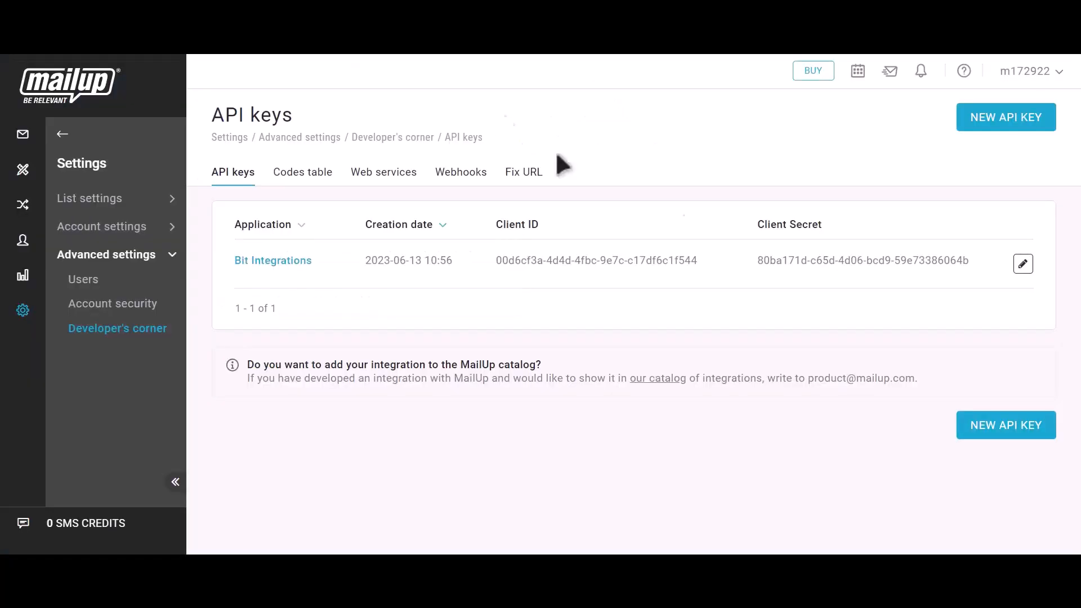
- Copy the application's client secret from MailUp and paste it as the client secret in the Bit Integrations Mailup settings
triple_click(769, 228)
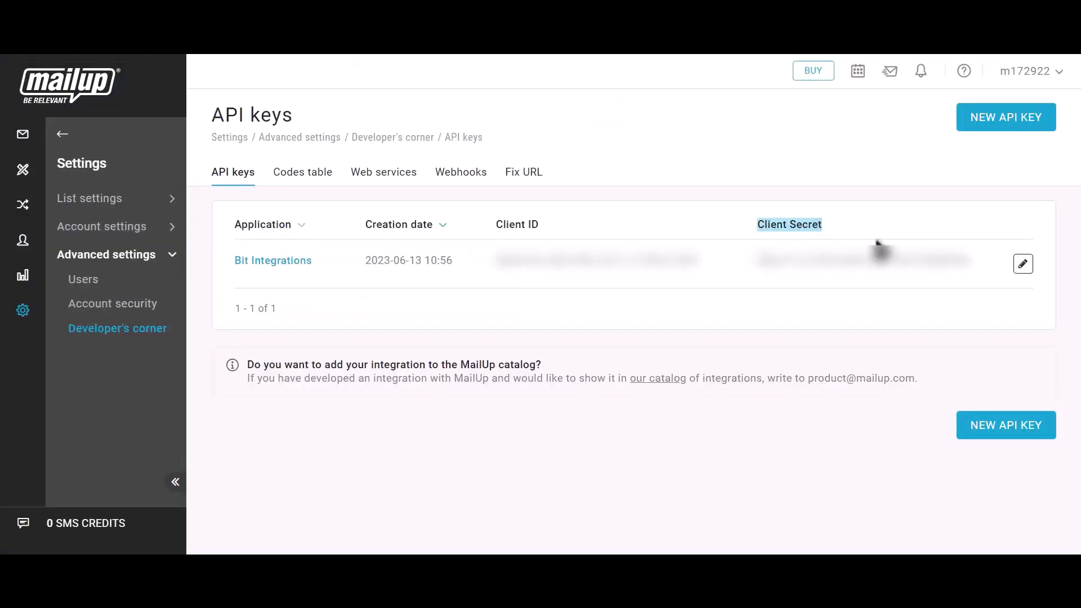
click(985, 259)
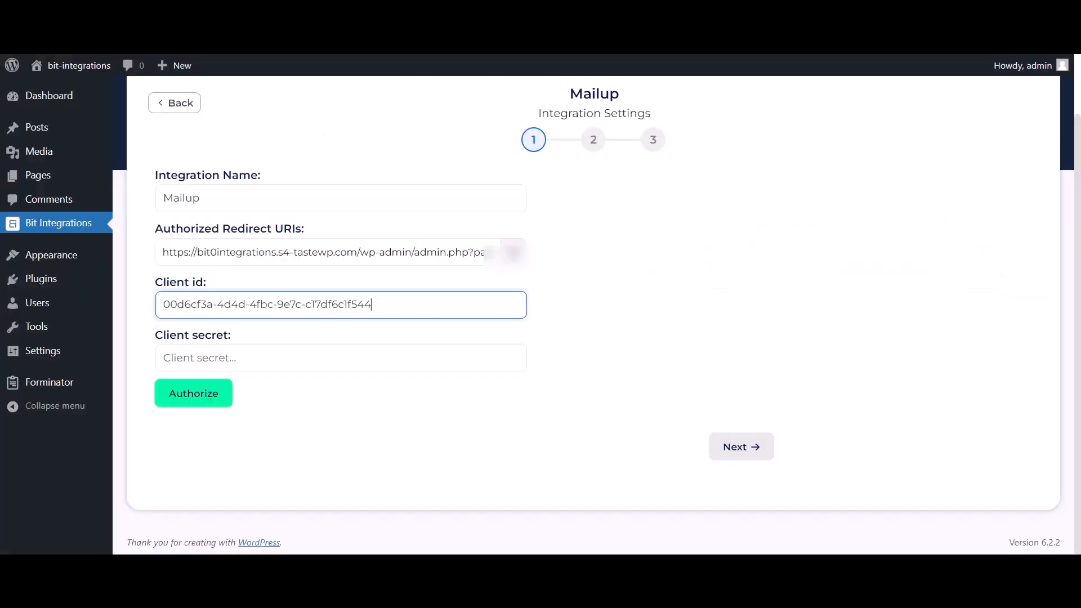
click(252, 365)
key(ctrl+v)
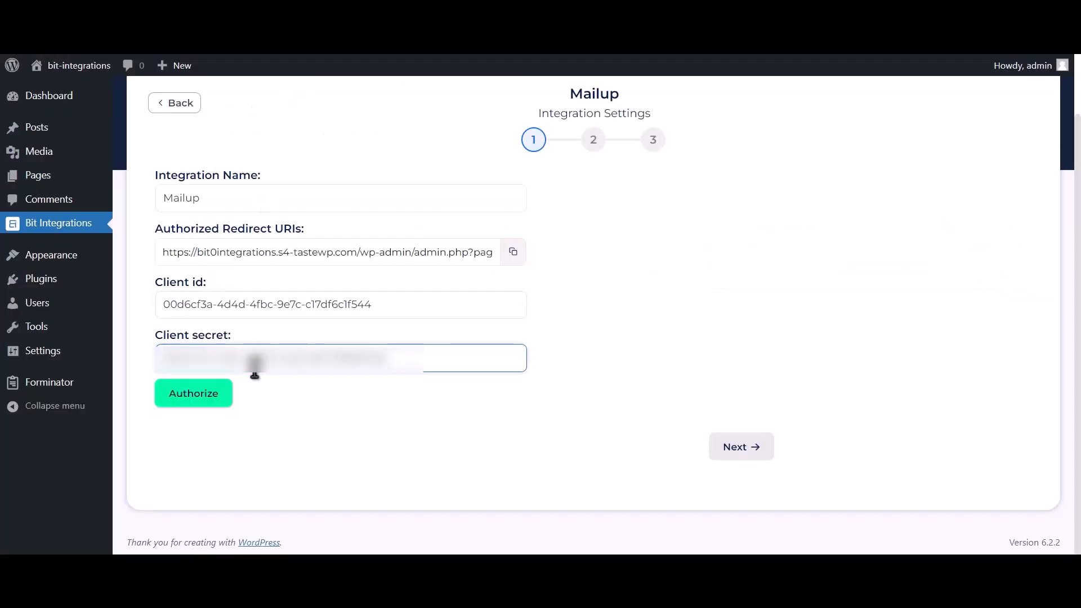
- Authorize the Mailup connection by logging on with the saved username and password and confirming access for Bit Integrations
click(194, 399)
click(205, 249)
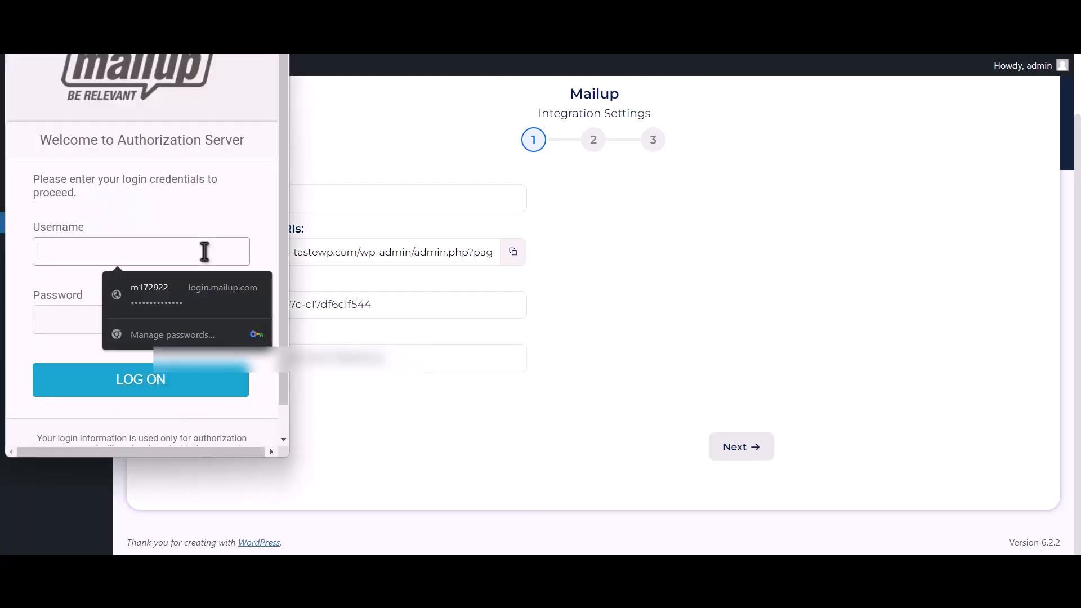
click(205, 289)
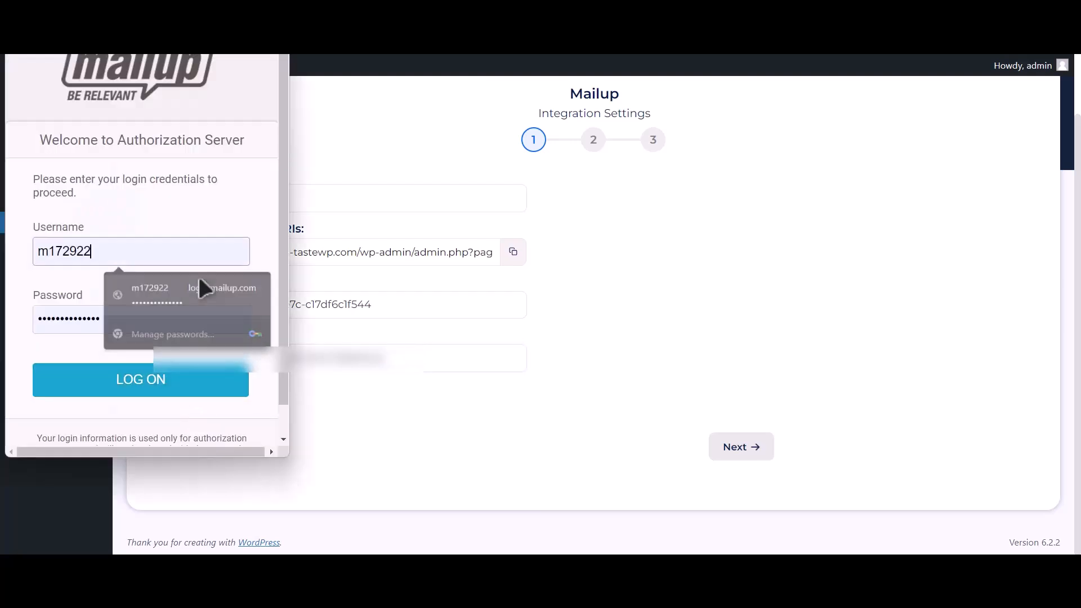
click(163, 392)
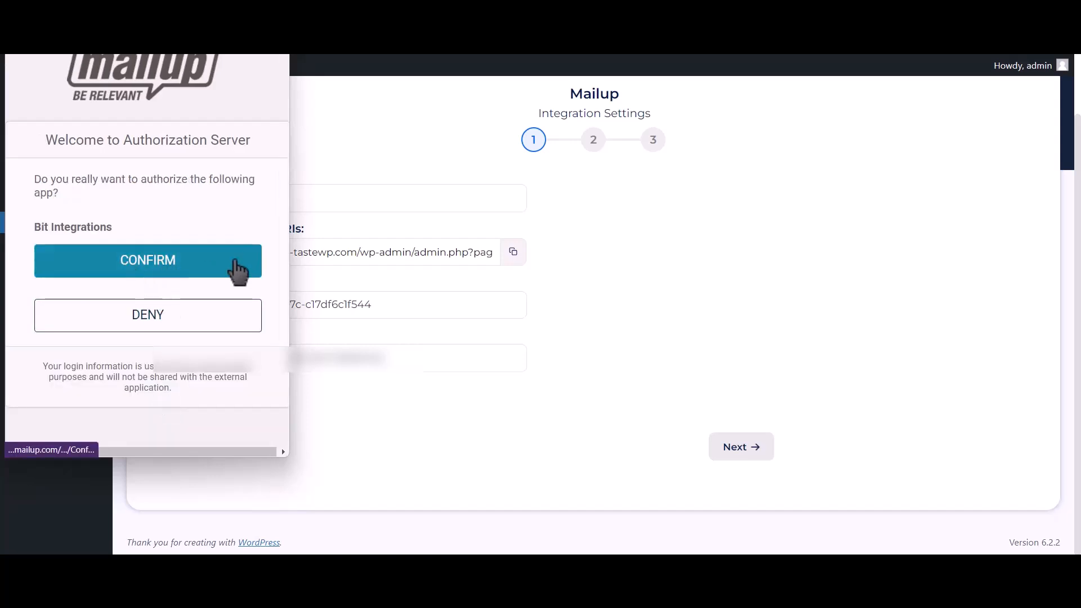
click(237, 270)
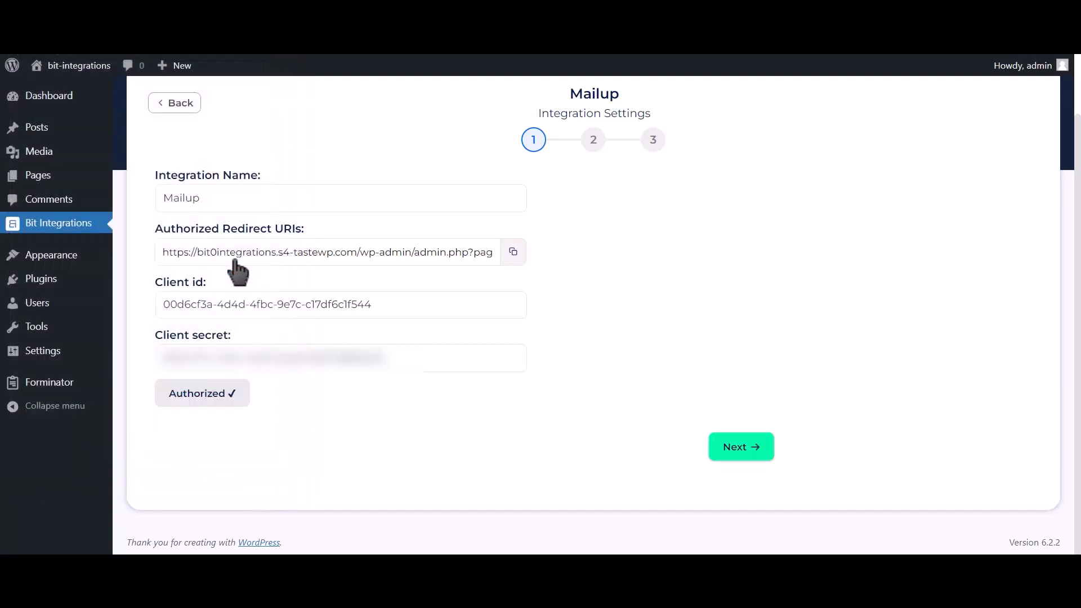
drag(901, 526, 1040, 522)
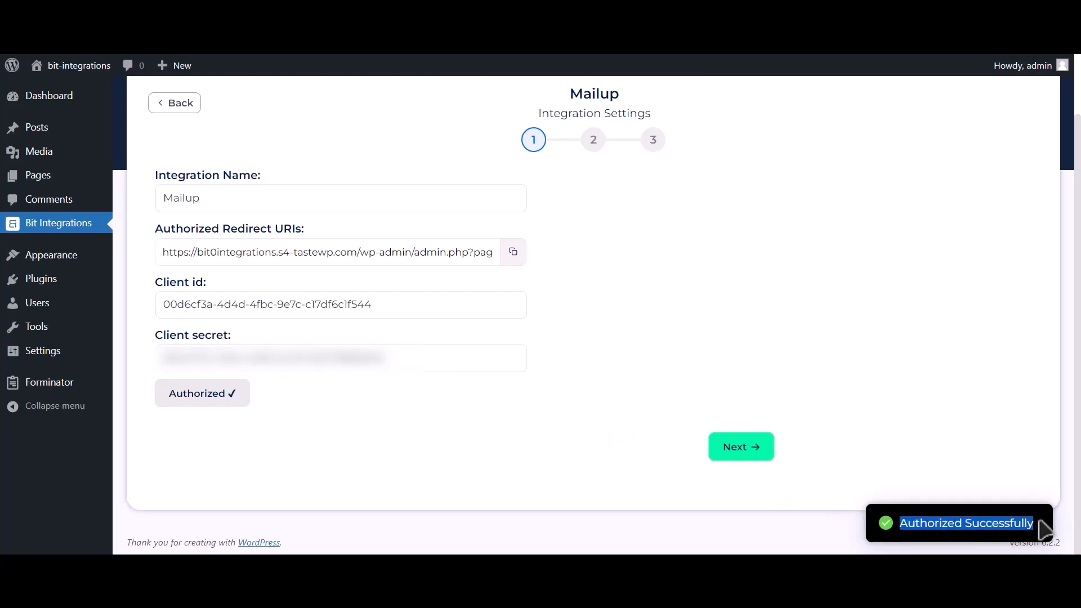
- Continue to the Mailup list settings and select the News list with the TEST group
click(758, 457)
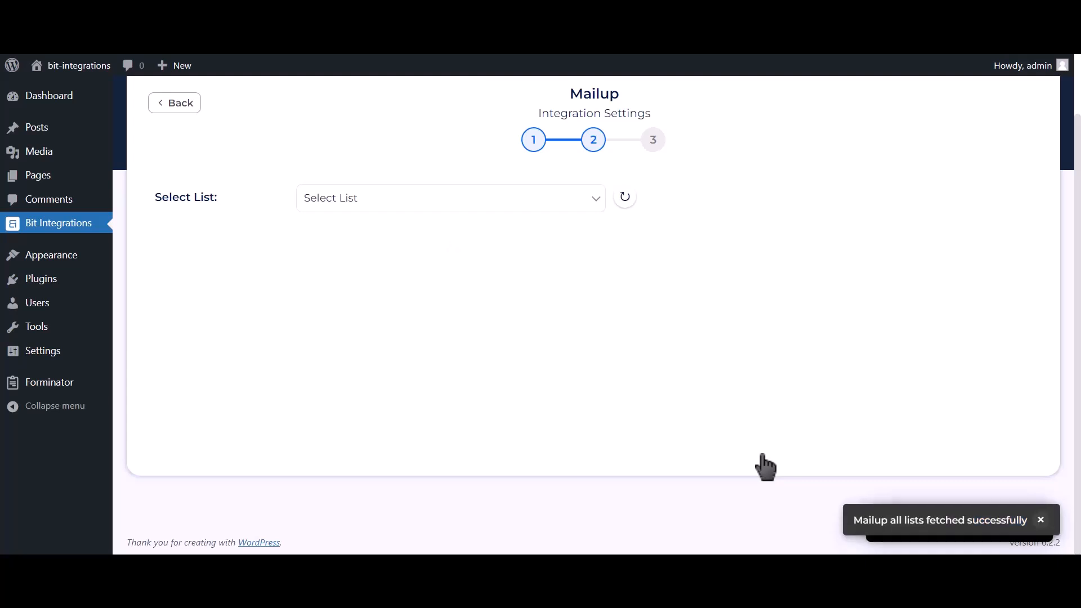
click(443, 205)
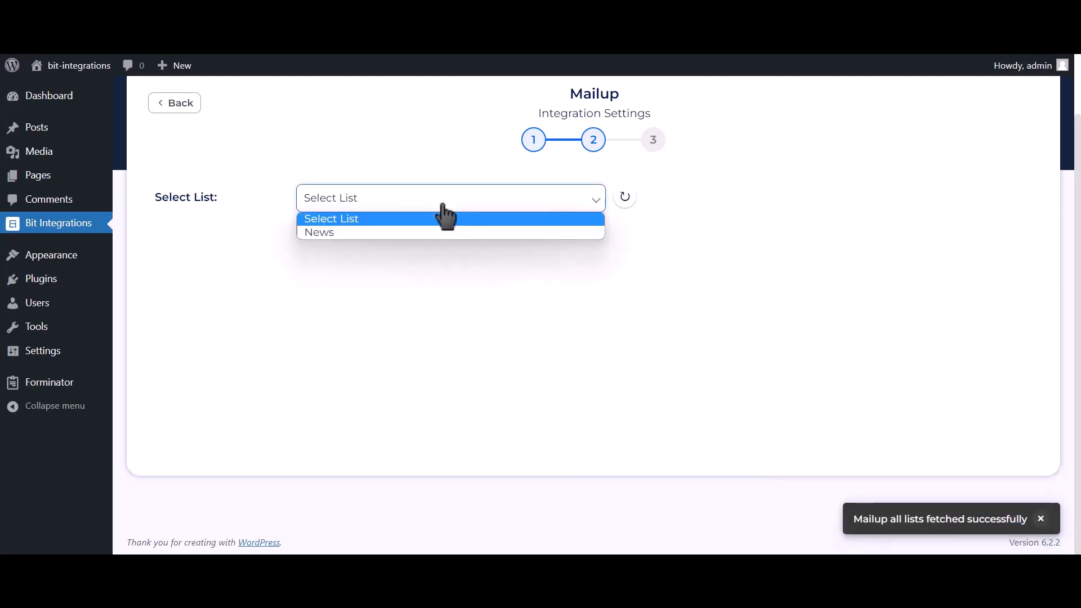
click(395, 237)
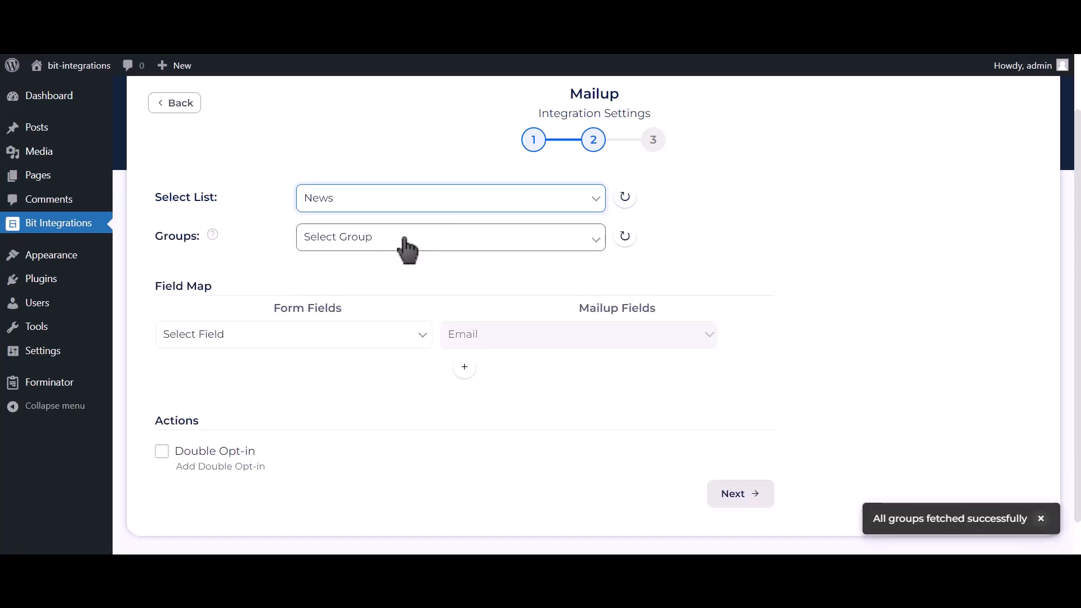
click(448, 237)
click(401, 272)
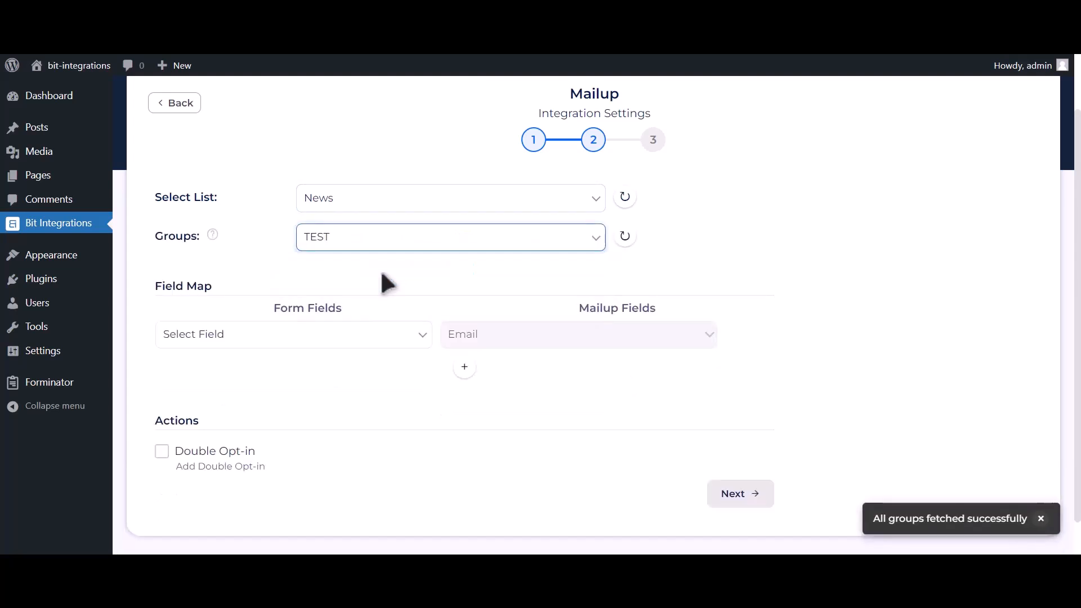
- Map the form field Email Address-1 to Email and add a second mapping from Name-1 to Last Name
click(310, 335)
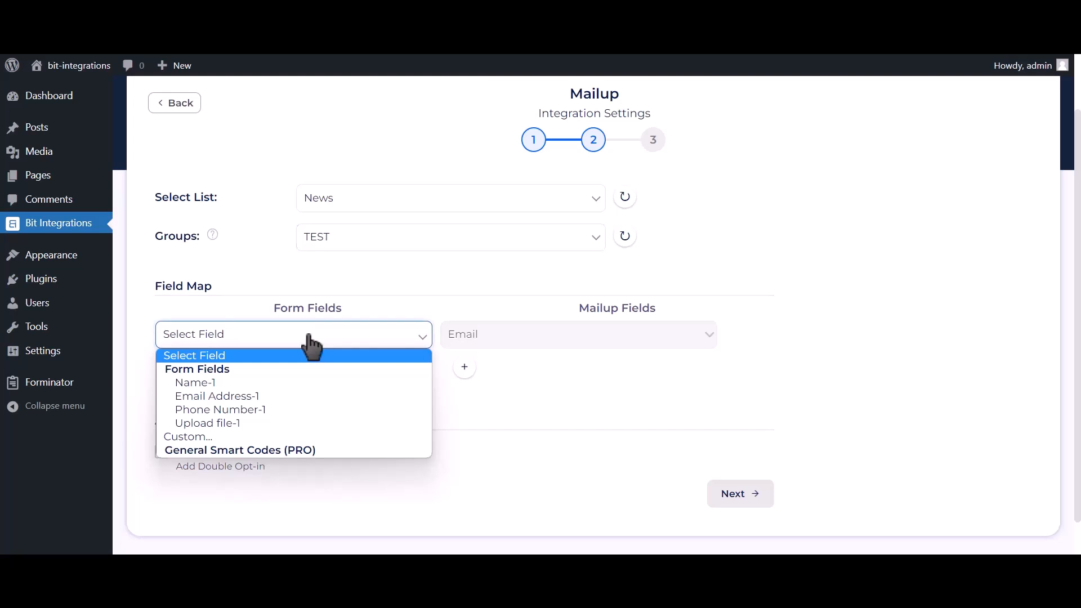
click(269, 396)
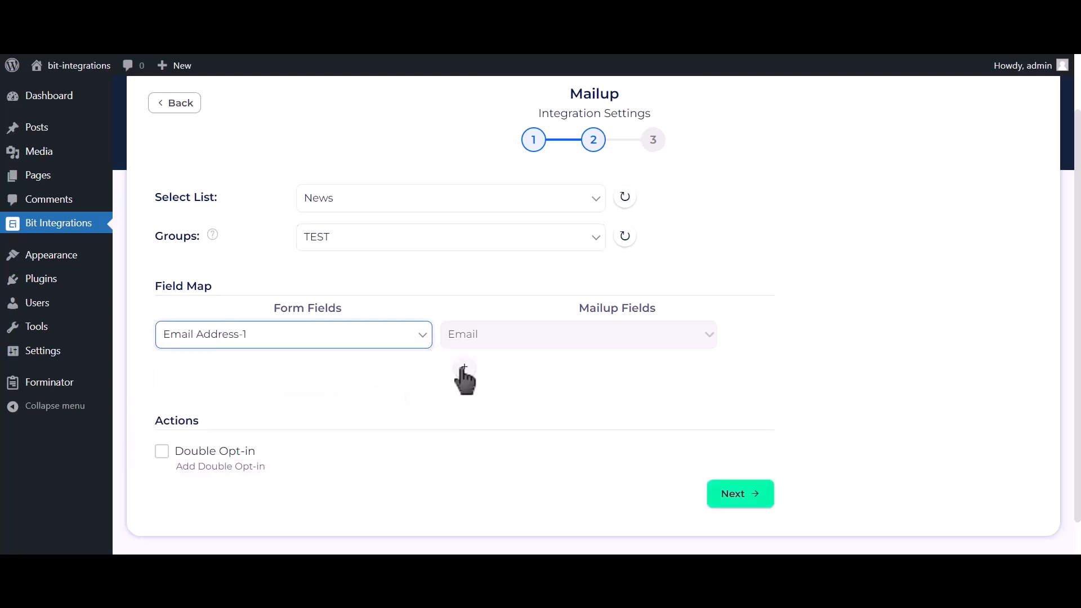
scroll(445, 355, down, 1)
click(464, 328)
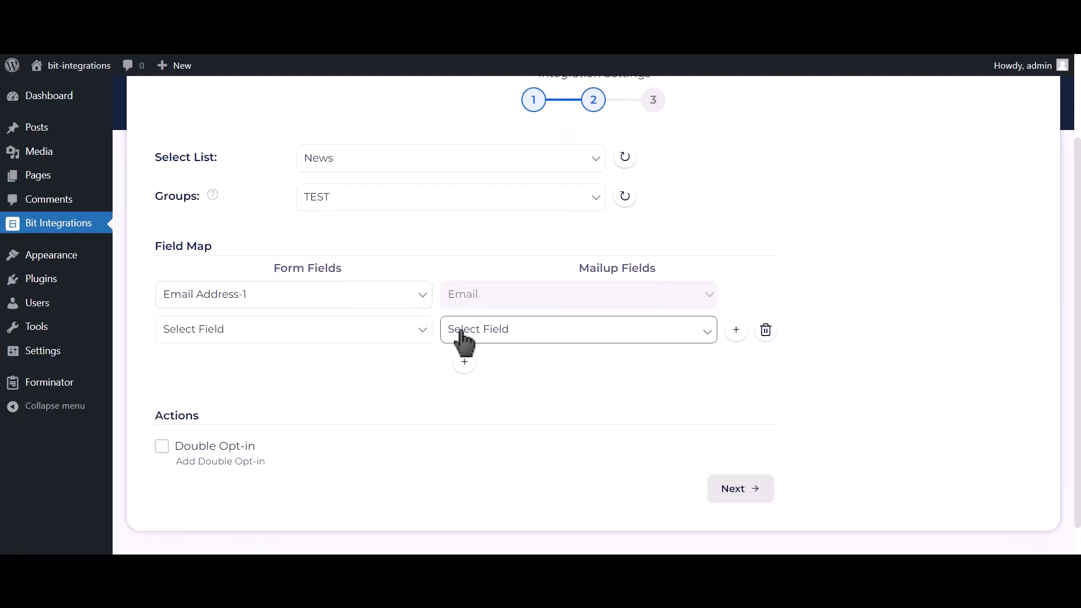
click(367, 338)
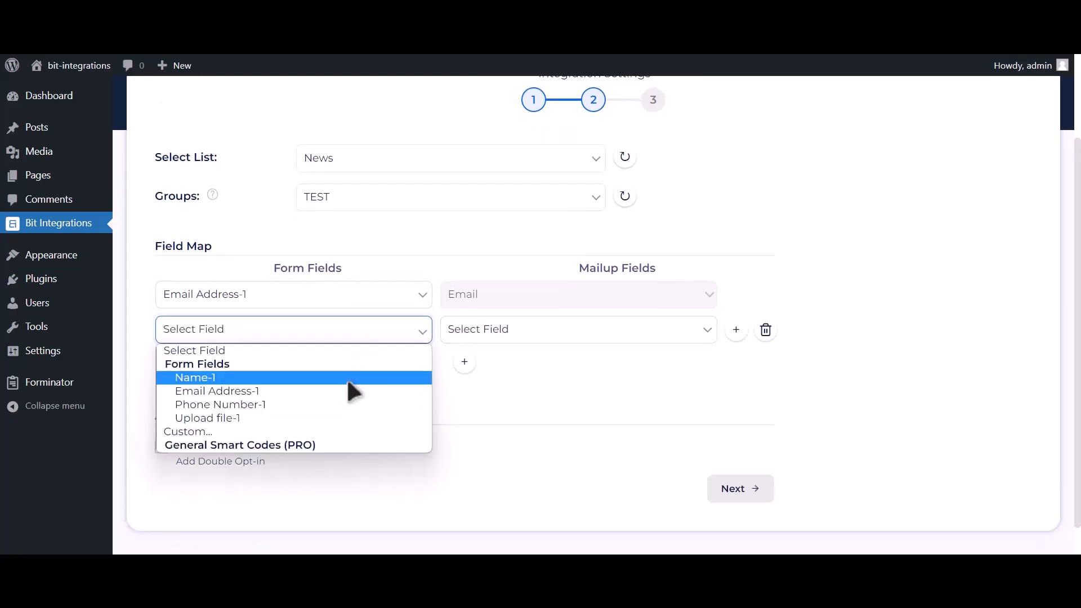
click(347, 377)
click(507, 336)
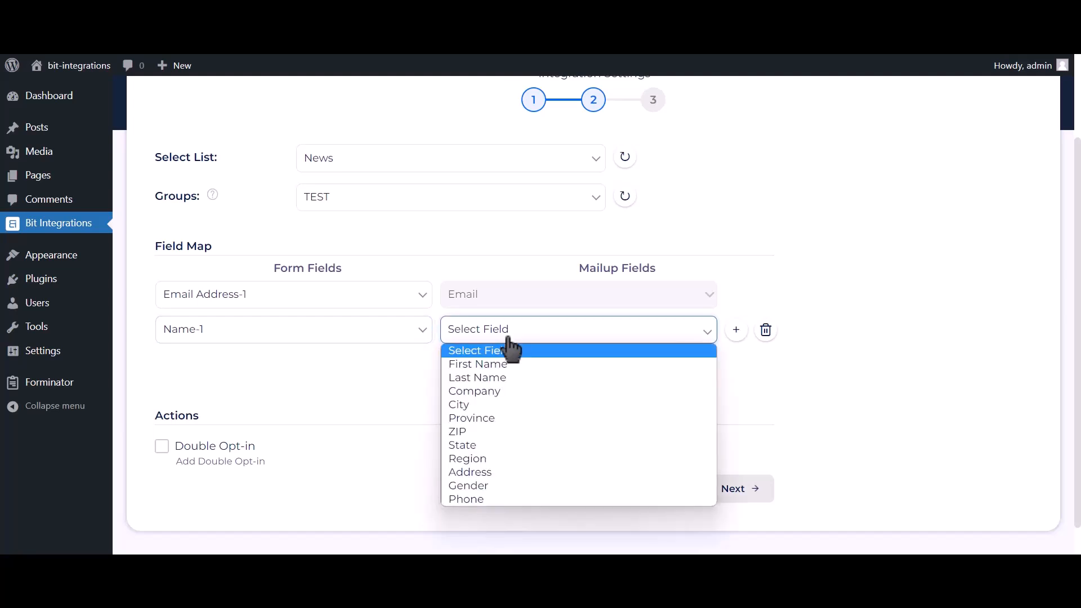
click(498, 376)
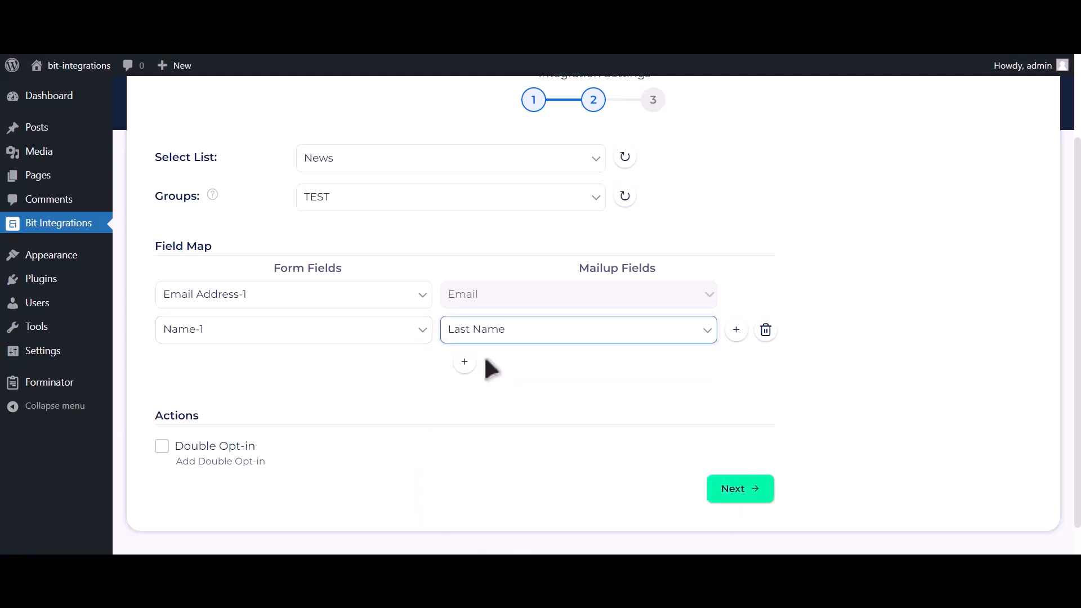
- Add a third field mapping from Phone Number-1 to Phone, and finish and save the integration
click(463, 363)
click(292, 375)
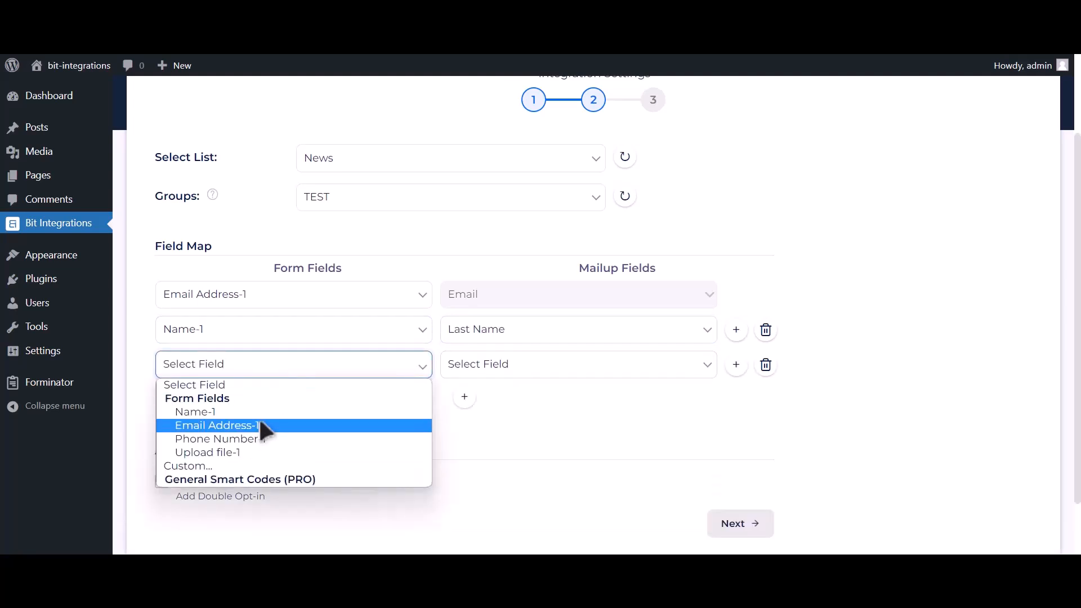
click(256, 439)
click(480, 371)
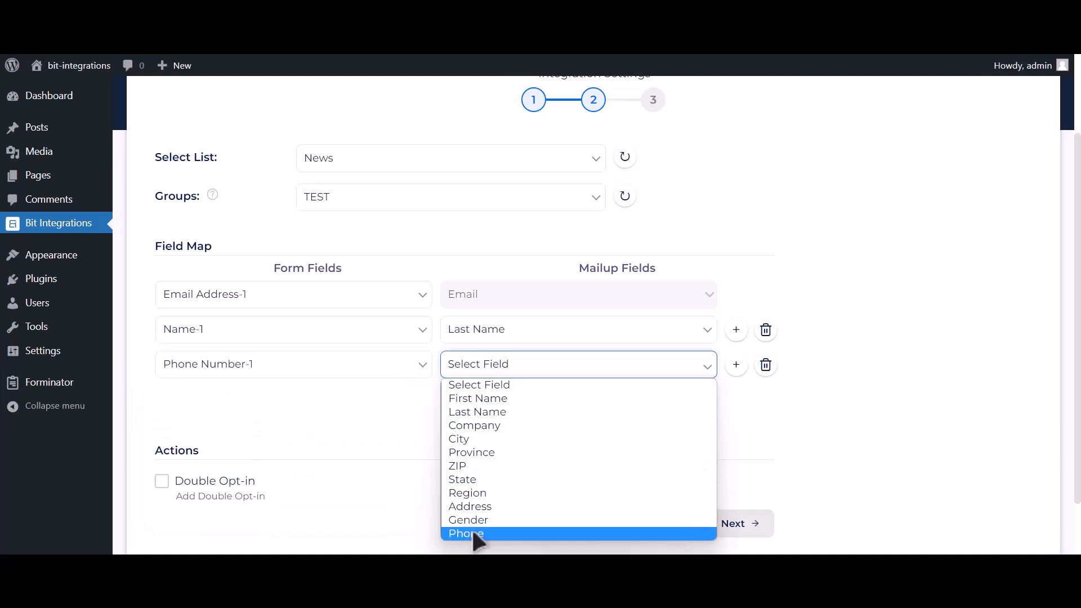
click(472, 533)
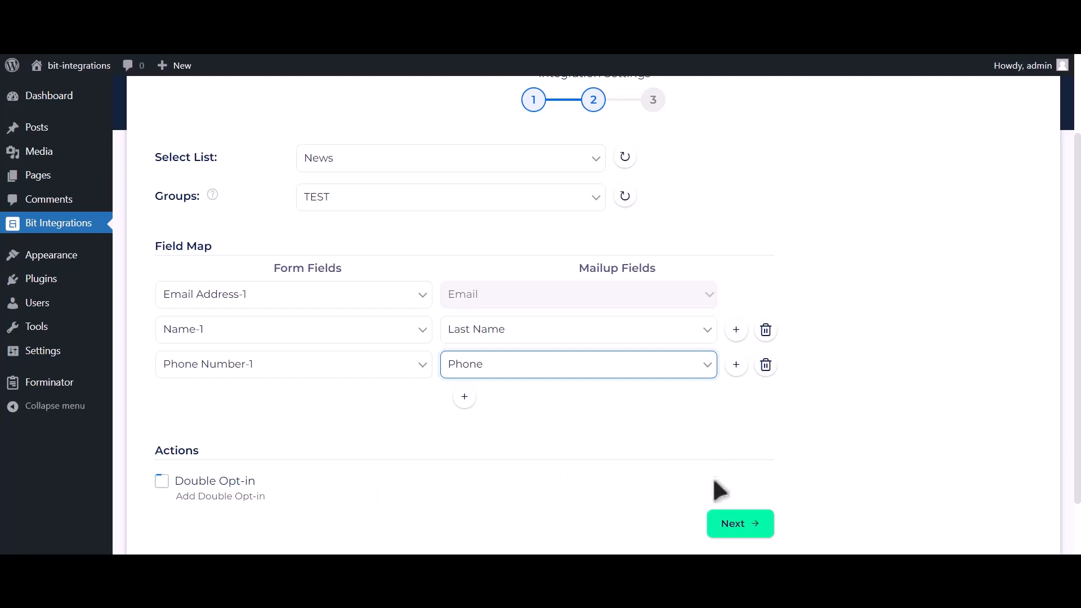
click(748, 527)
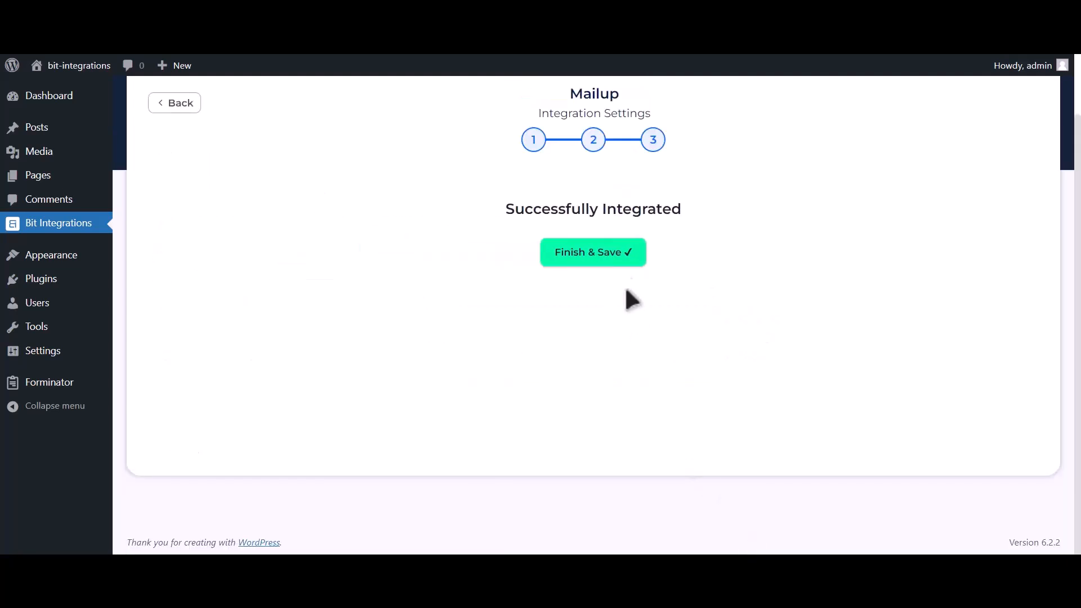
click(615, 277)
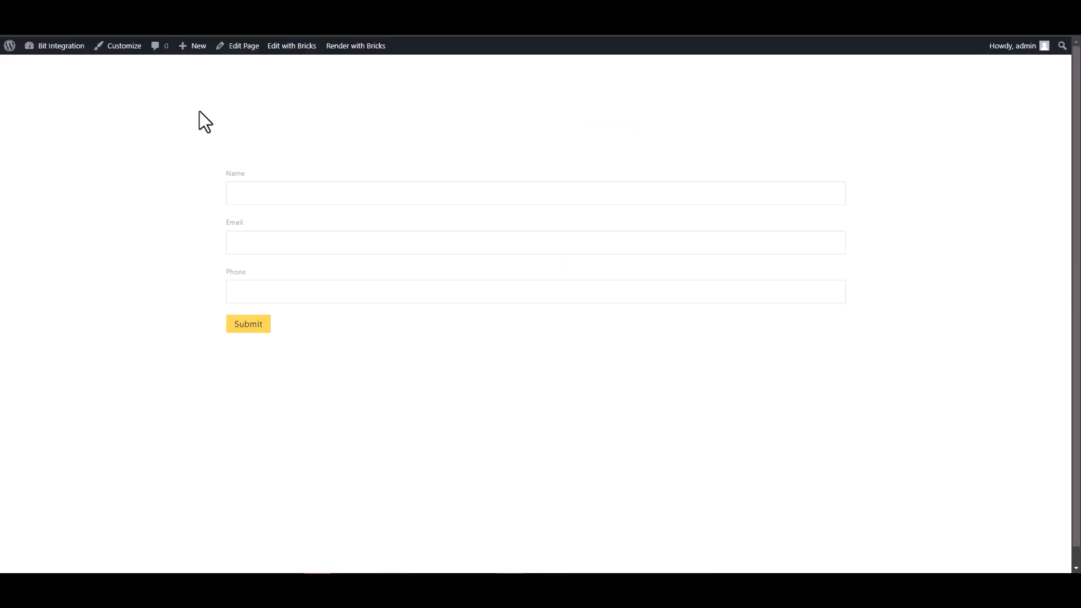
- Enter "Bit Integrations" as the name in the Bricks test form on the website
click(618, 202)
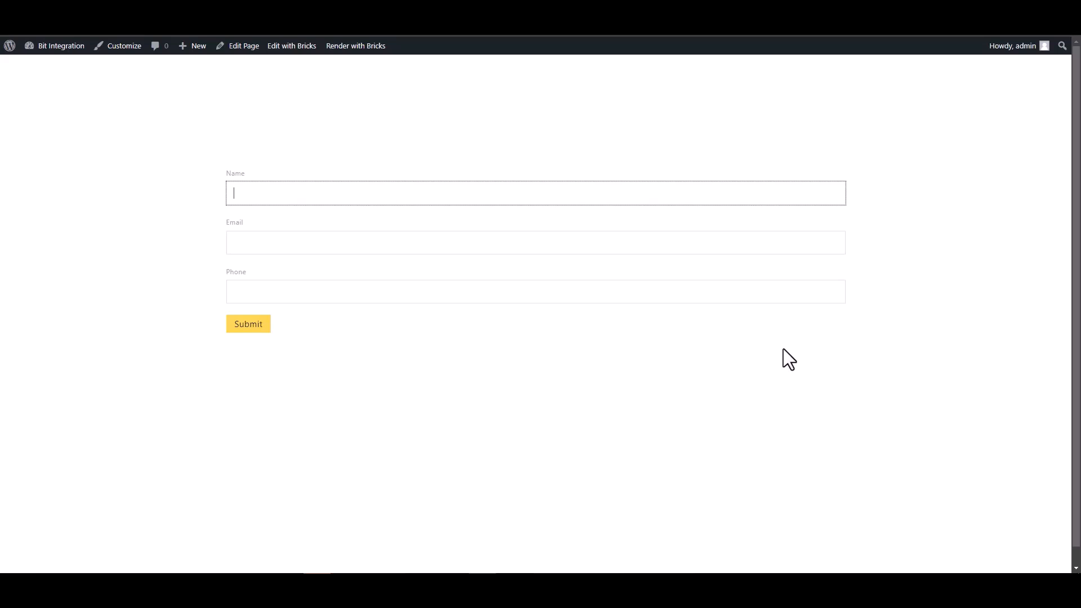
text(Bit Integration)
click(837, 244)
click(416, 192)
text(s)
- Fill in the test contact's email address and phone number in the form
click(415, 236)
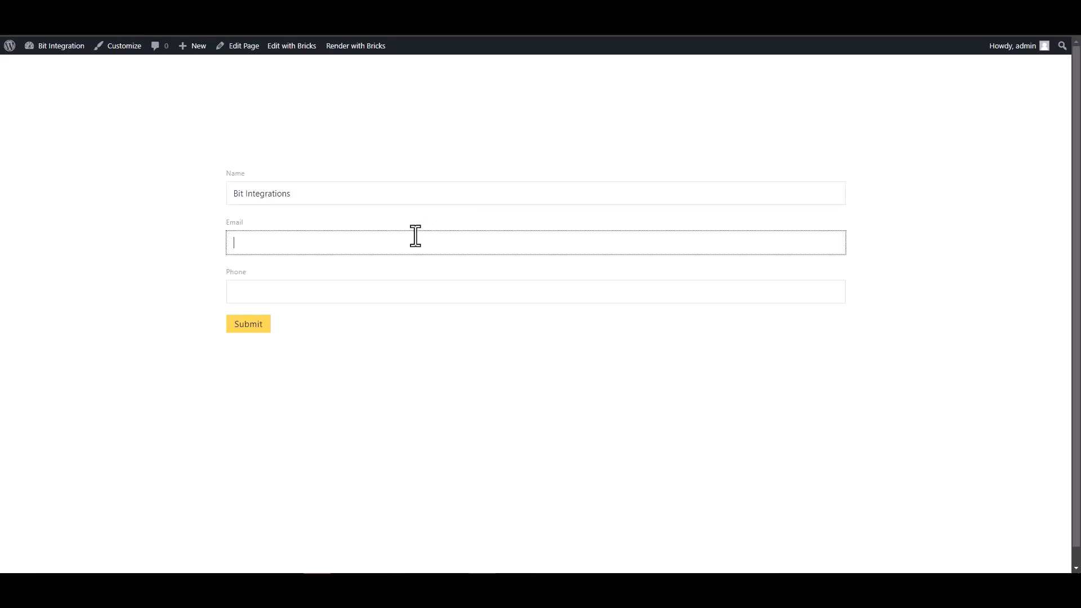
click(793, 284)
text(444555666)
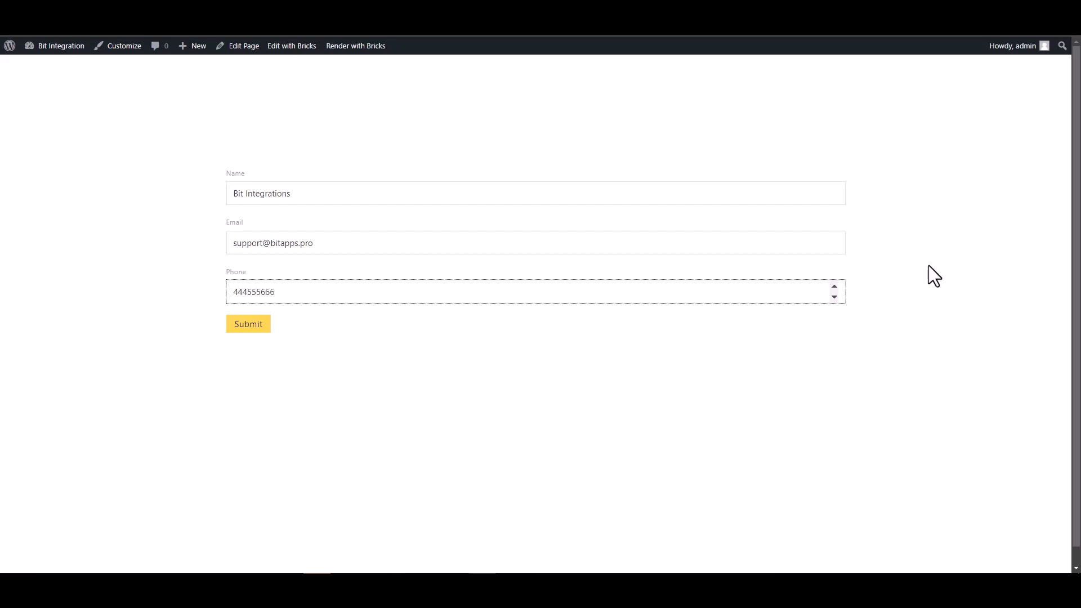
- Submit the test form and check the submission message below it
click(269, 325)
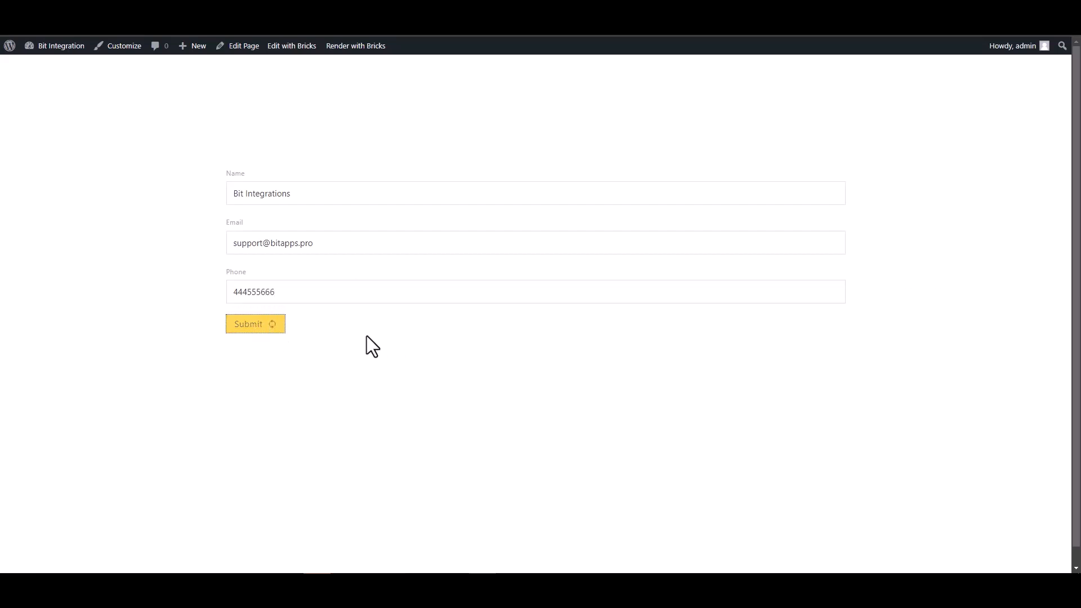
drag(235, 363, 351, 367)
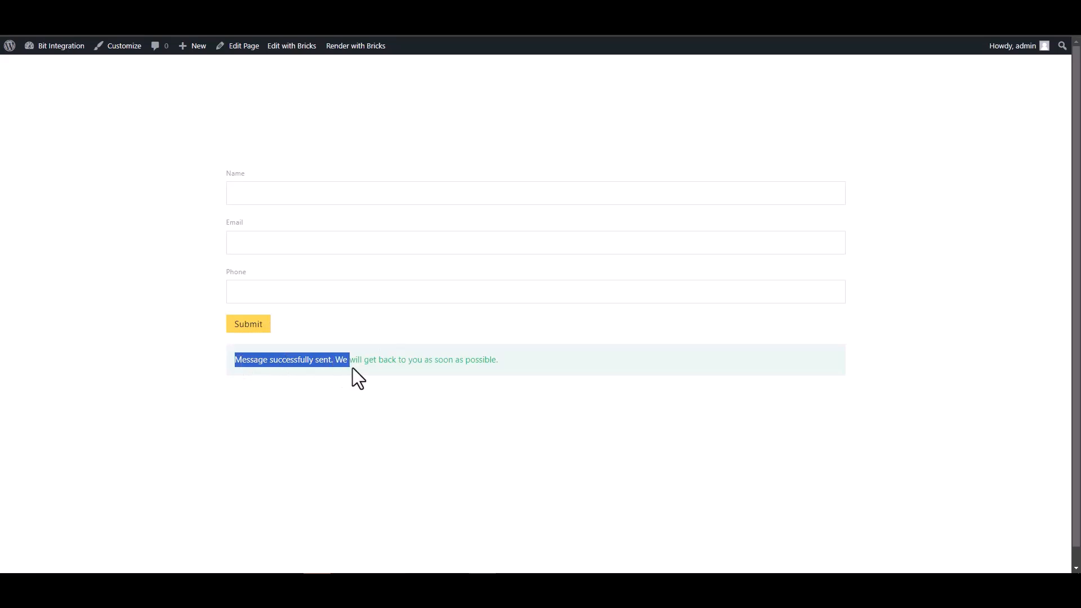
click(351, 387)
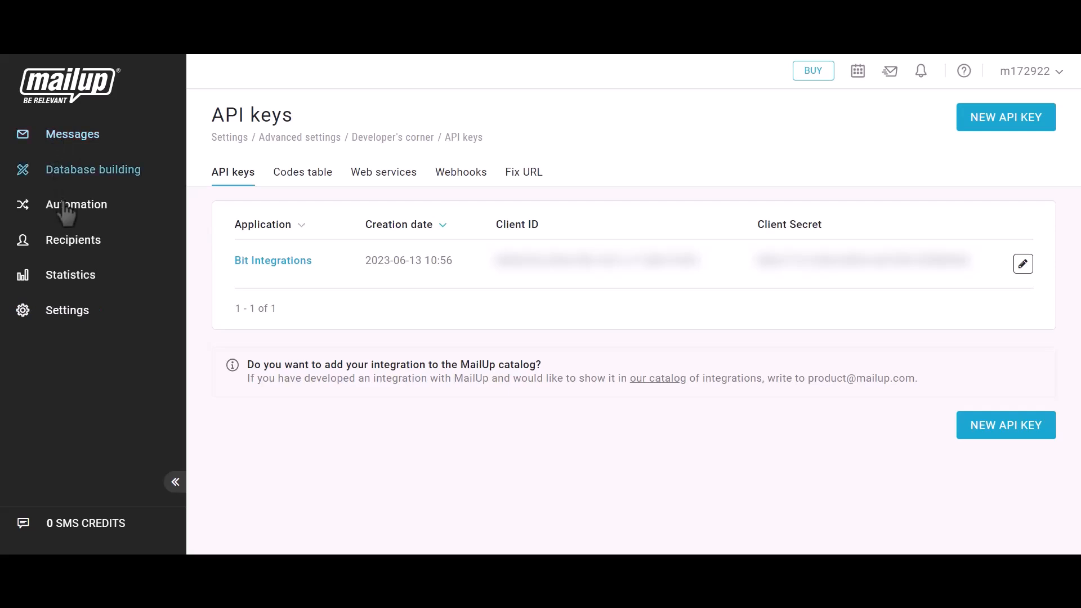
- Switch to MailUp, open the subscribed email recipients and check the subscriber's email and last name against the test submission
click(67, 248)
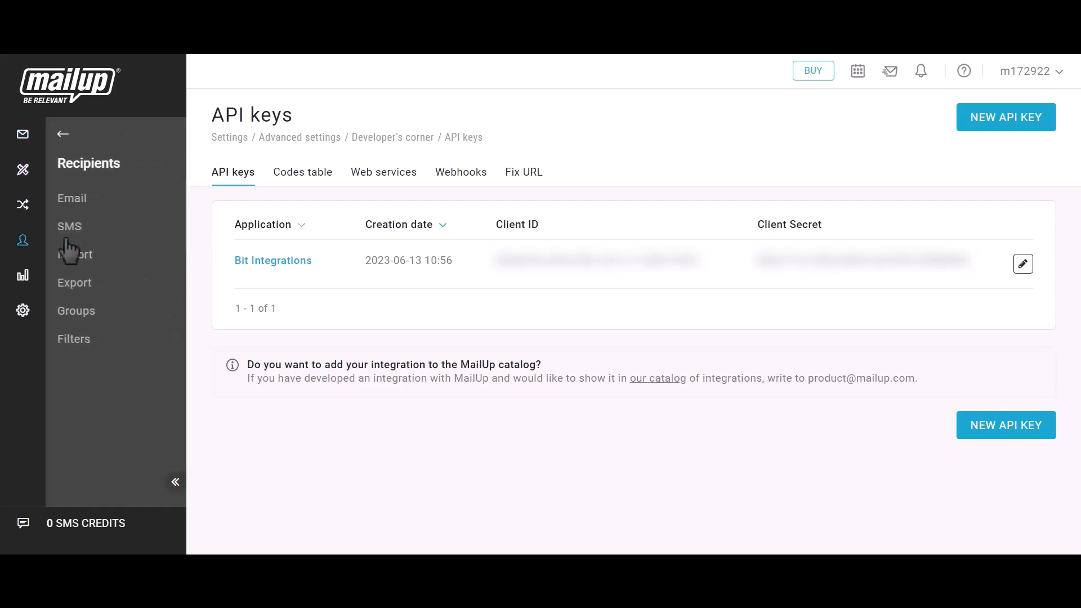
click(78, 210)
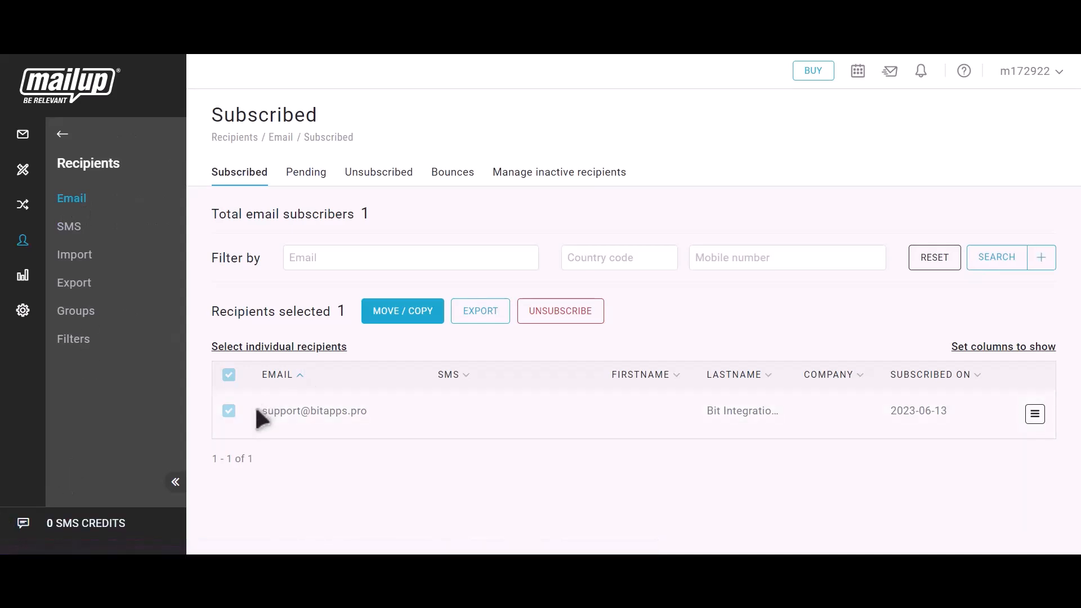
drag(257, 411, 375, 409)
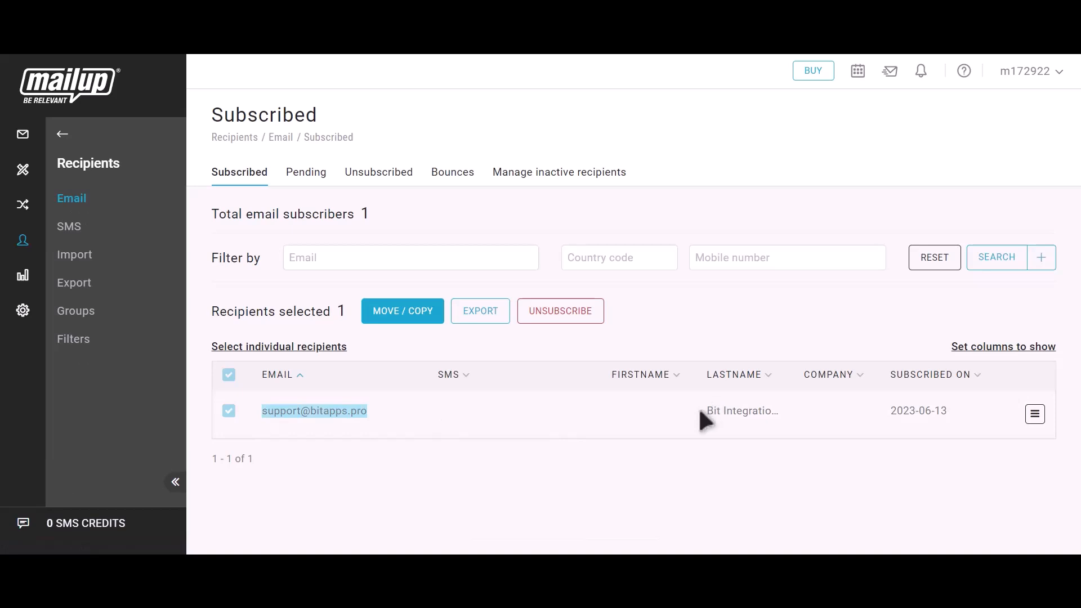
drag(703, 411, 787, 411)
click(795, 416)
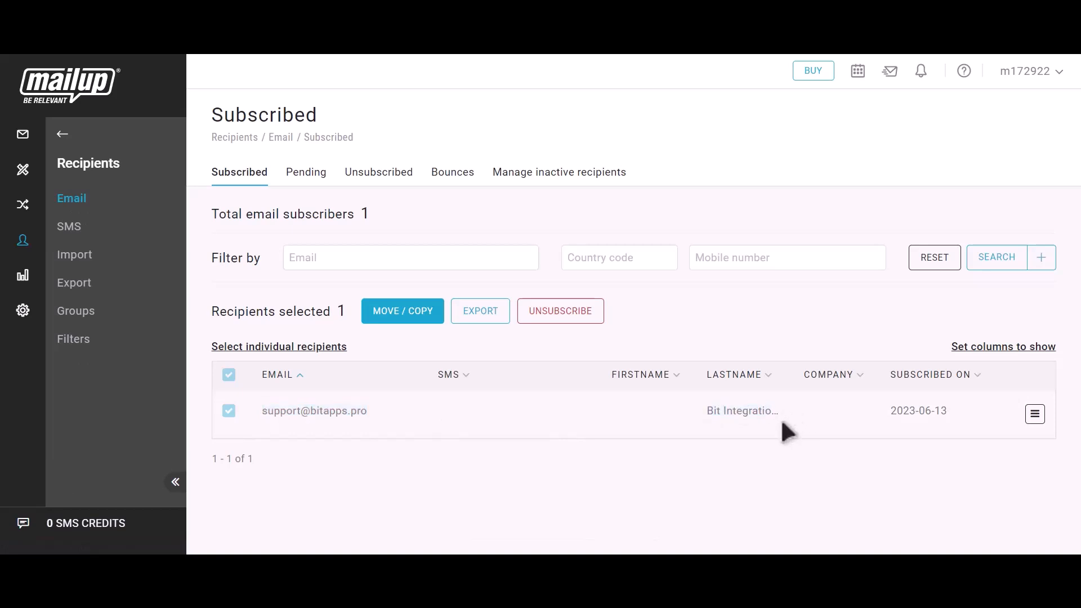